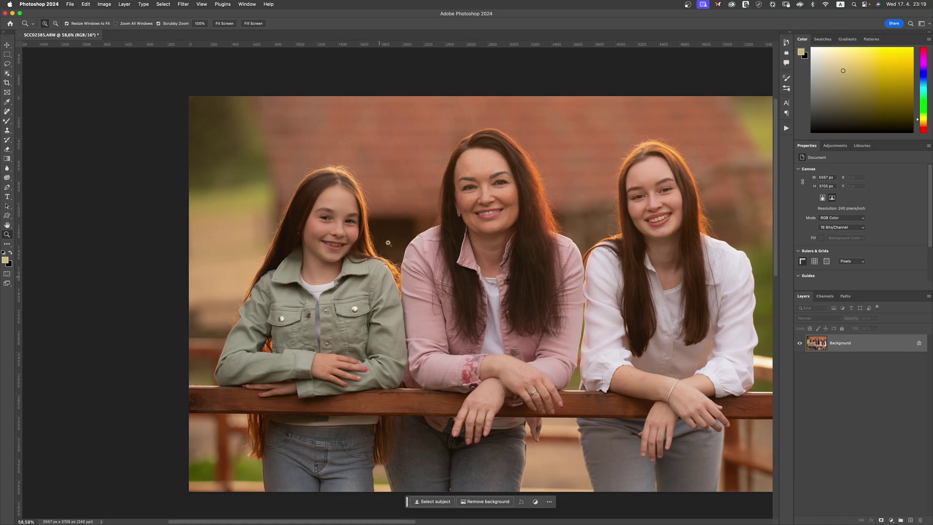
# Step: Examine the portrait, comparing the girl in the green jacket up close with all three subjects in the full frame
pyautogui.moveTo(313, 258); pyautogui.dragTo(344, 265)
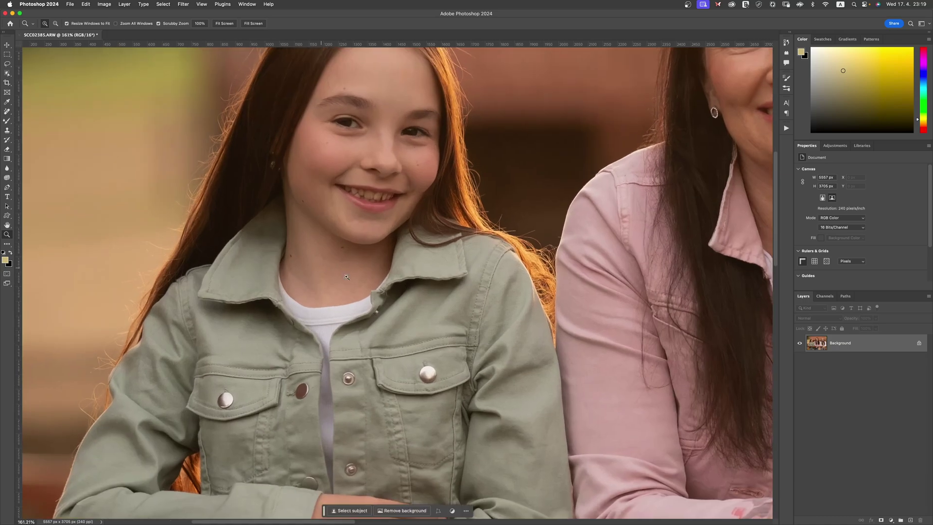
pyautogui.press('super+0')
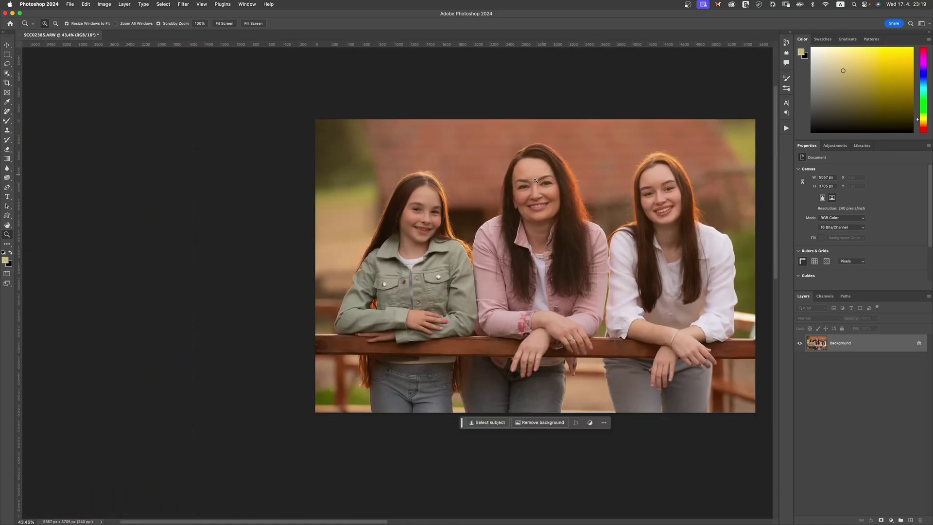
pyautogui.moveTo(602, 179); pyautogui.dragTo(614, 161)
pyautogui.press('super+minus')
pyautogui.press('super+minus')
pyautogui.press('super+minus')
pyautogui.press('super+minus')
pyautogui.press('super+minus')
pyautogui.press('super+minus')
pyautogui.press('super+0')
pyautogui.moveTo(600, 218); pyautogui.dragTo(663, 215)
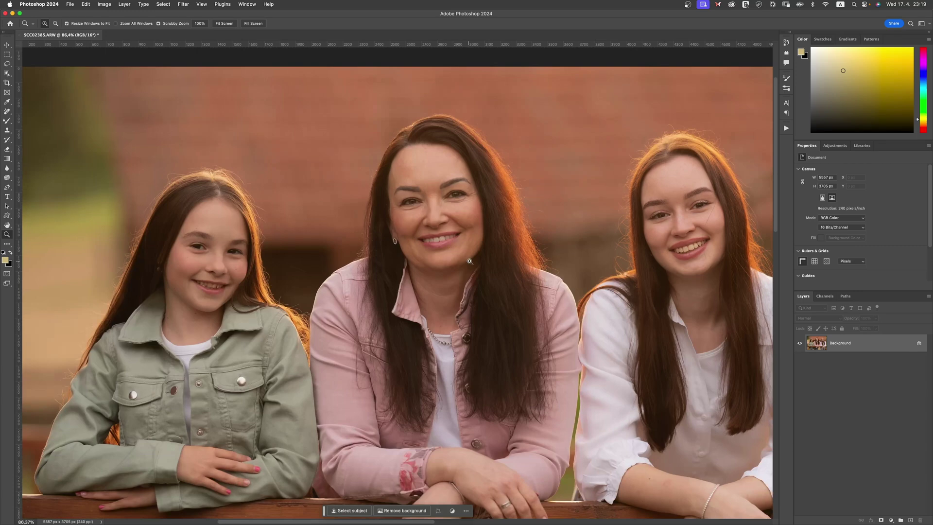
pyautogui.moveTo(470, 262); pyautogui.dragTo(428, 263)
pyautogui.moveTo(528, 226); pyautogui.dragTo(550, 214)
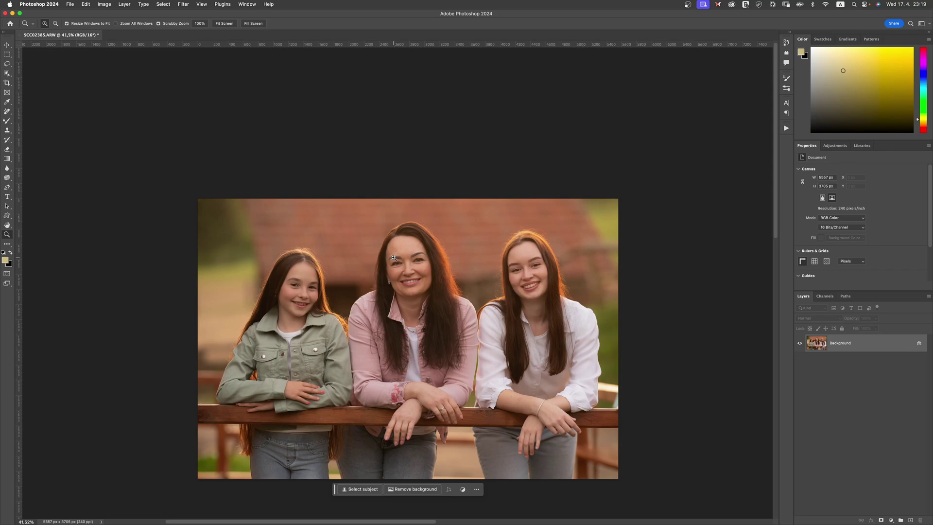
# Step: Inspect the faces and backlit hair of the woman in pink and the girl in the white shirt up close
pyautogui.moveTo(453, 280); pyautogui.dragTo(501, 275)
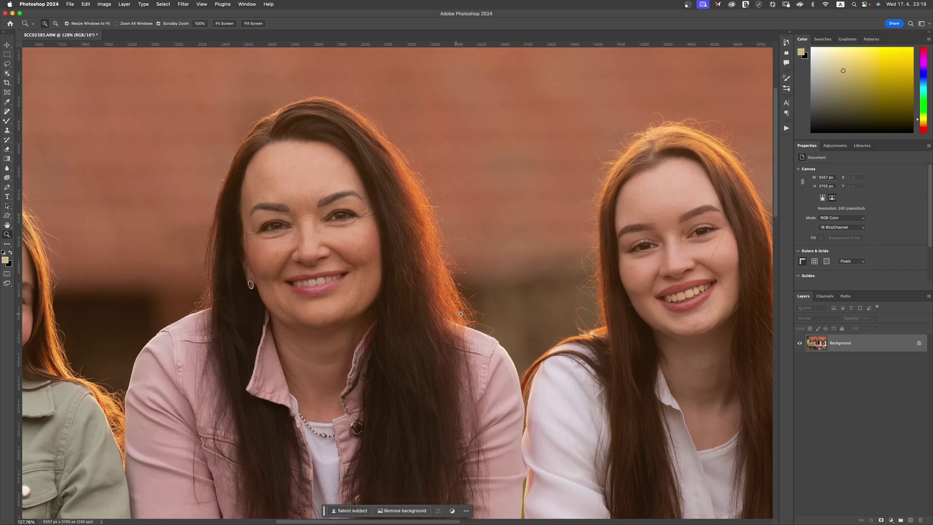
pyautogui.moveTo(670, 166); pyautogui.dragTo(654, 171)
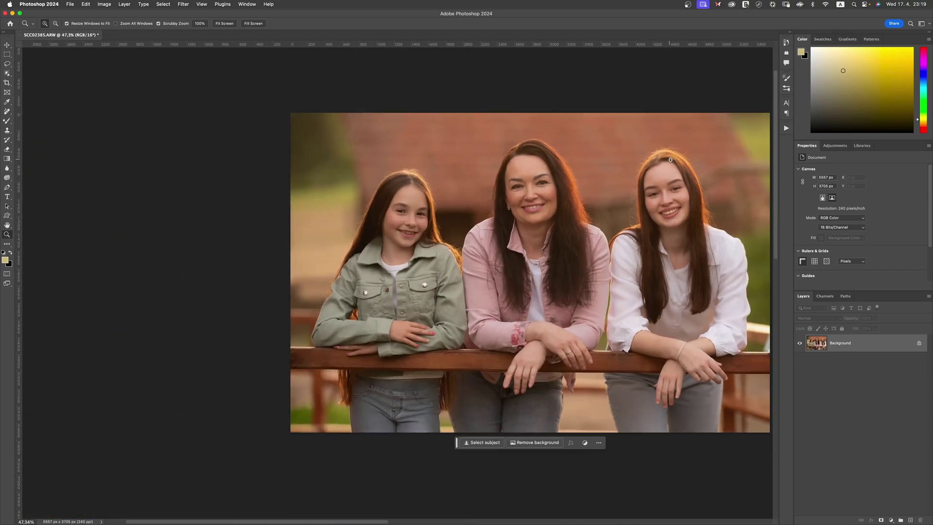
pyautogui.click(670, 160)
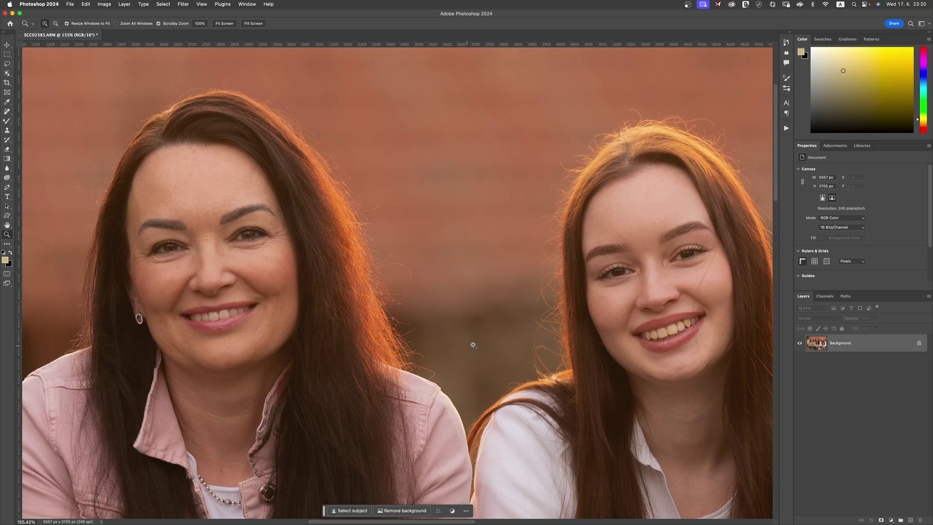
pyautogui.scroll(-5, 474, 346)
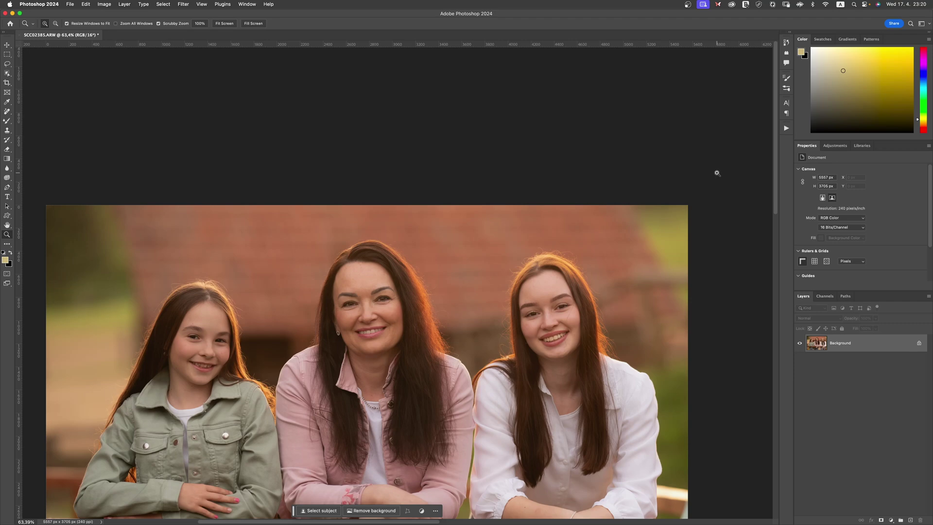
pyautogui.moveTo(494, 292); pyautogui.dragTo(530, 223)
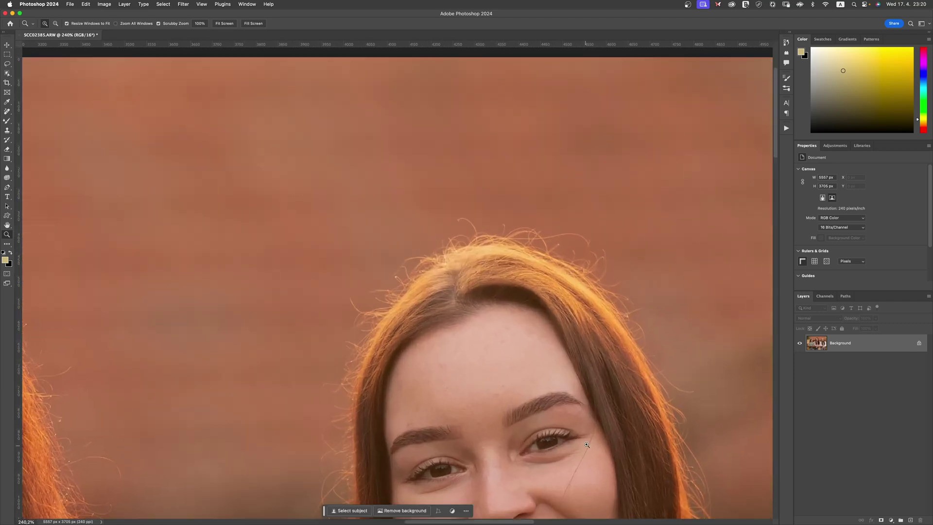
pyautogui.moveTo(592, 290); pyautogui.dragTo(525, 289)
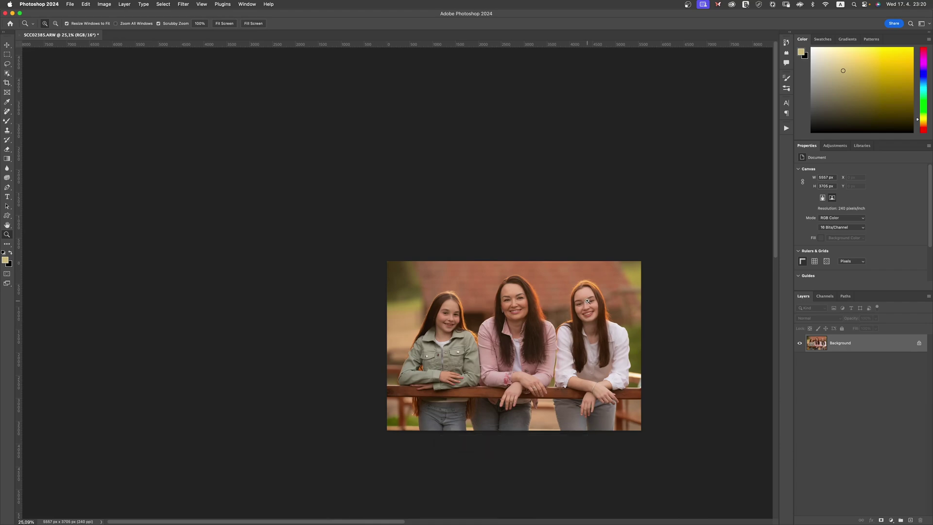
pyautogui.moveTo(587, 289); pyautogui.dragTo(631, 290)
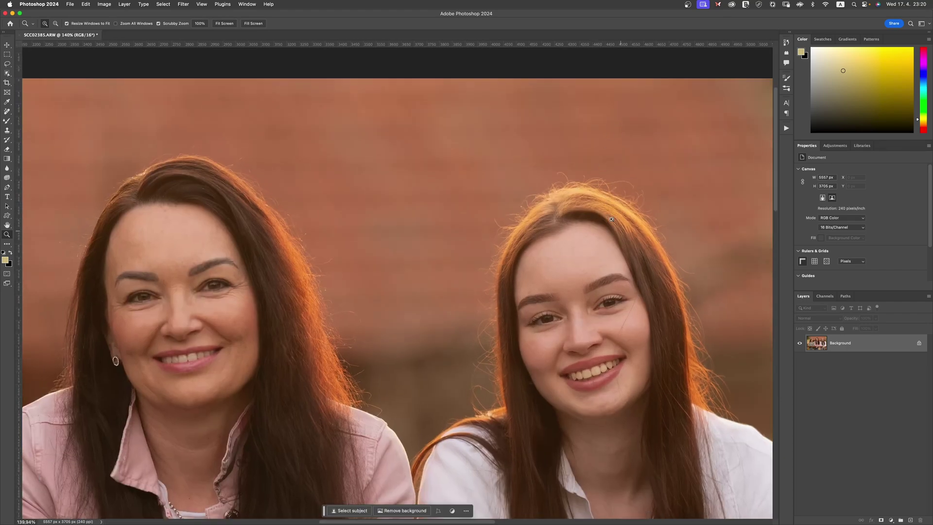
pyautogui.moveTo(340, 258); pyautogui.dragTo(325, 303)
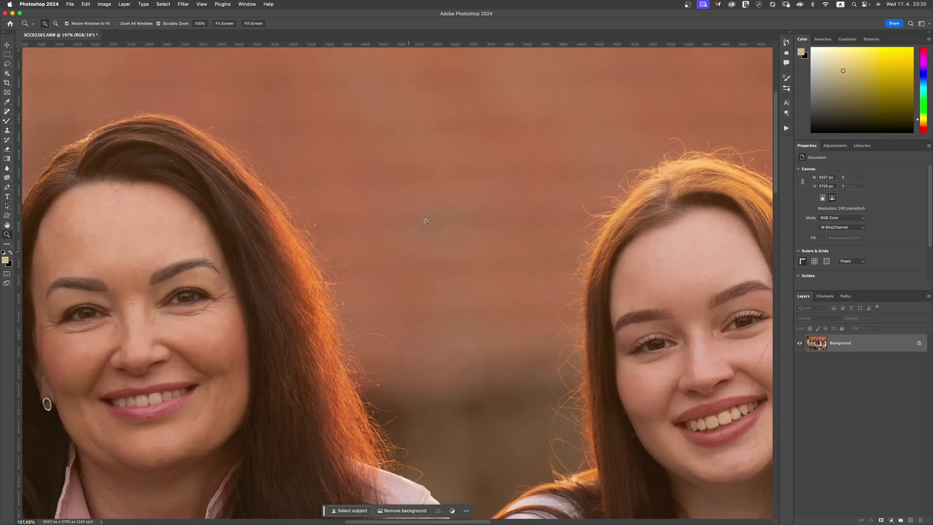
pyautogui.moveTo(424, 295); pyautogui.dragTo(363, 305)
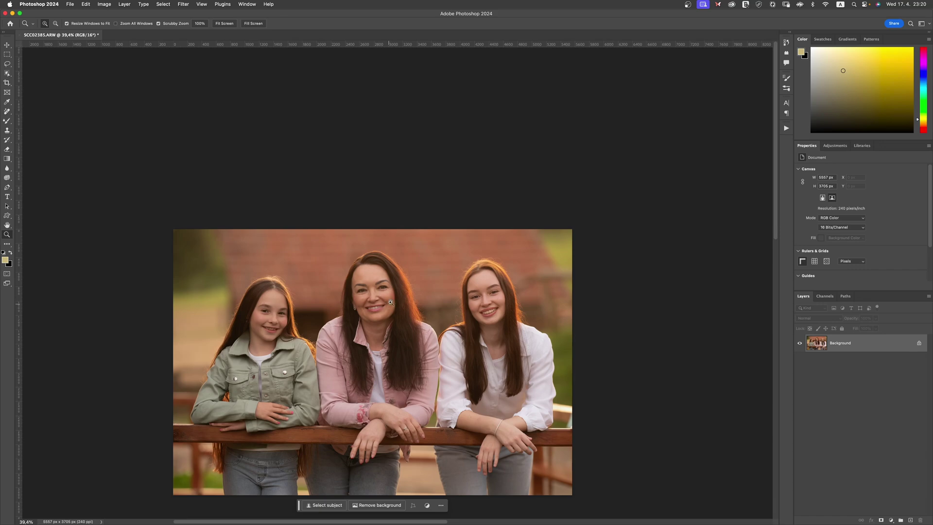
# Step: Examine the green-jacketed girl's face and hair in detail and compare them with the woman beside her
pyautogui.moveTo(379, 299); pyautogui.dragTo(394, 296)
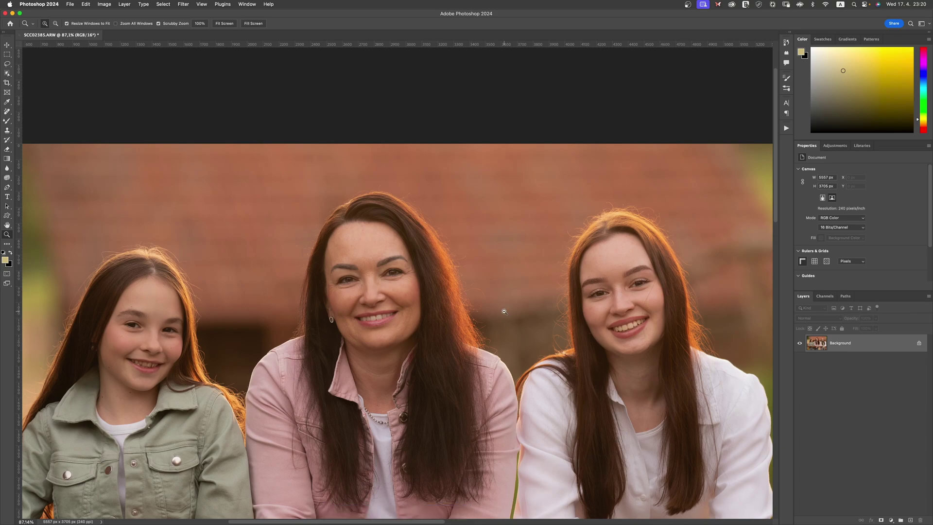
pyautogui.moveTo(503, 311); pyautogui.dragTo(477, 309)
pyautogui.moveTo(352, 301); pyautogui.dragTo(406, 291)
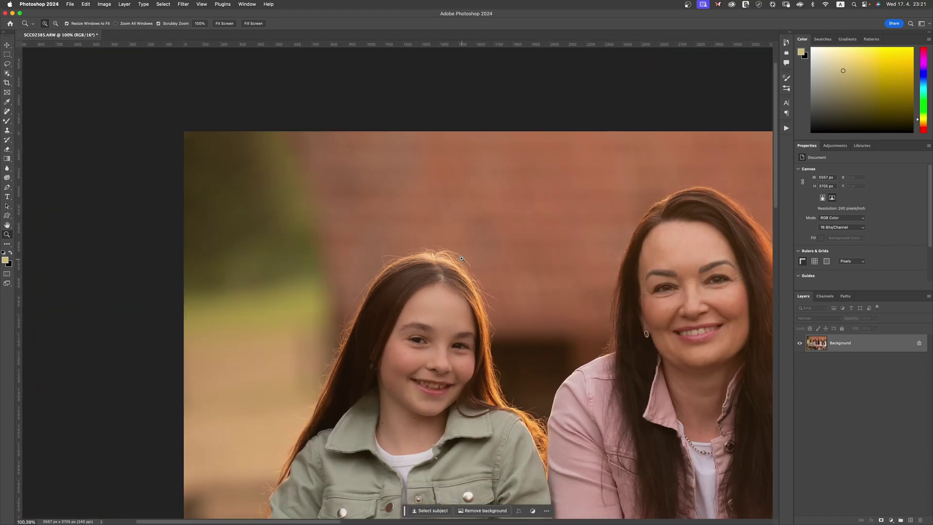
pyautogui.moveTo(501, 411); pyautogui.dragTo(534, 386)
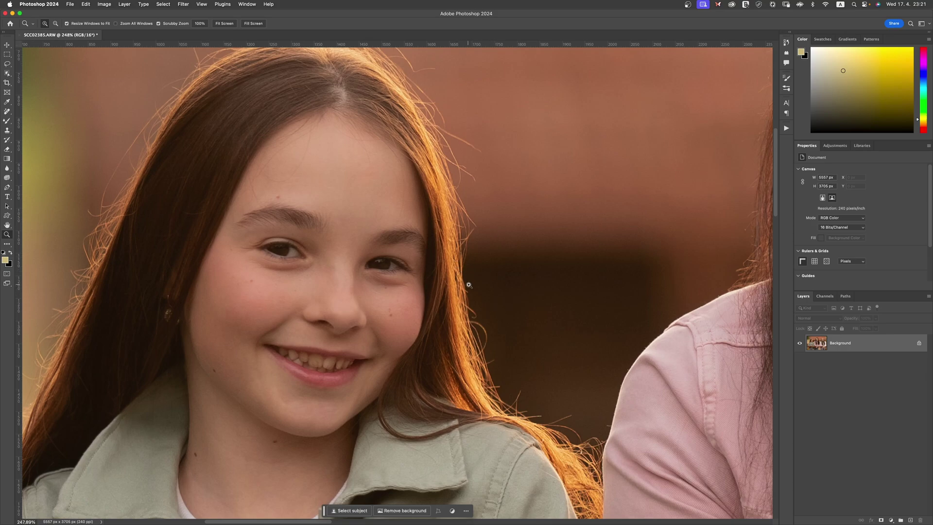
pyautogui.moveTo(476, 289); pyautogui.dragTo(614, 260)
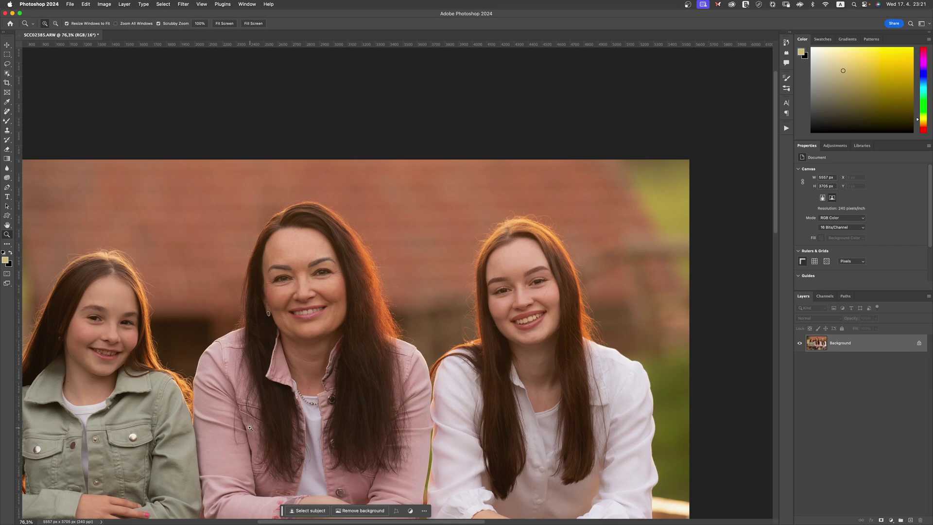
pyautogui.scroll(-5, 357, 313)
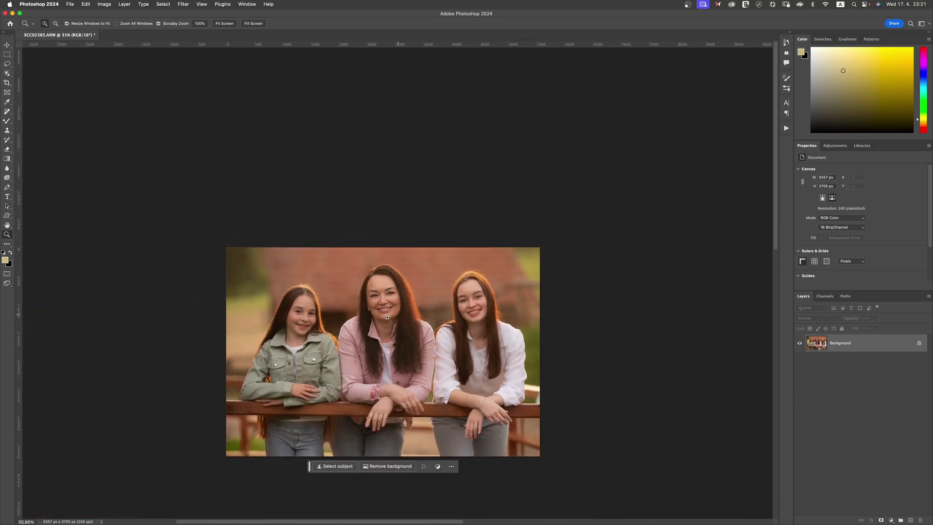
pyautogui.scroll(3, 359, 335)
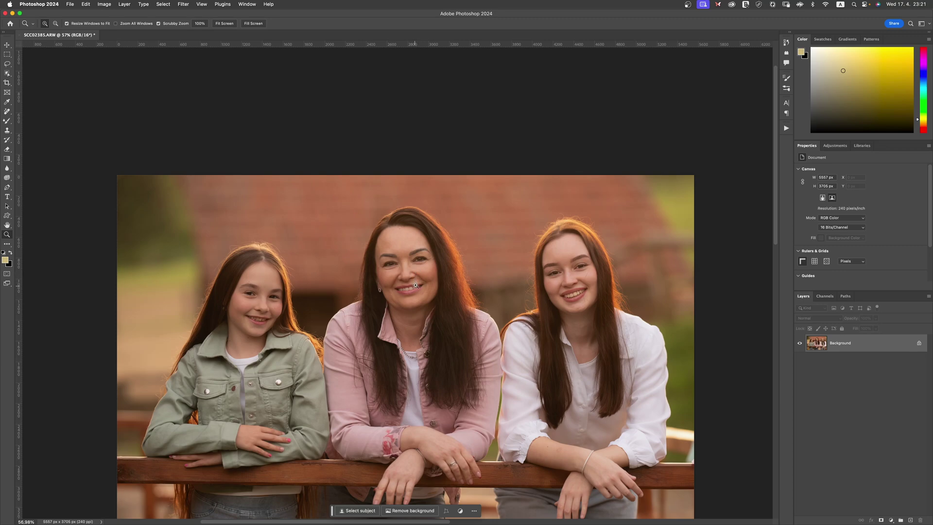
pyautogui.click(318, 304)
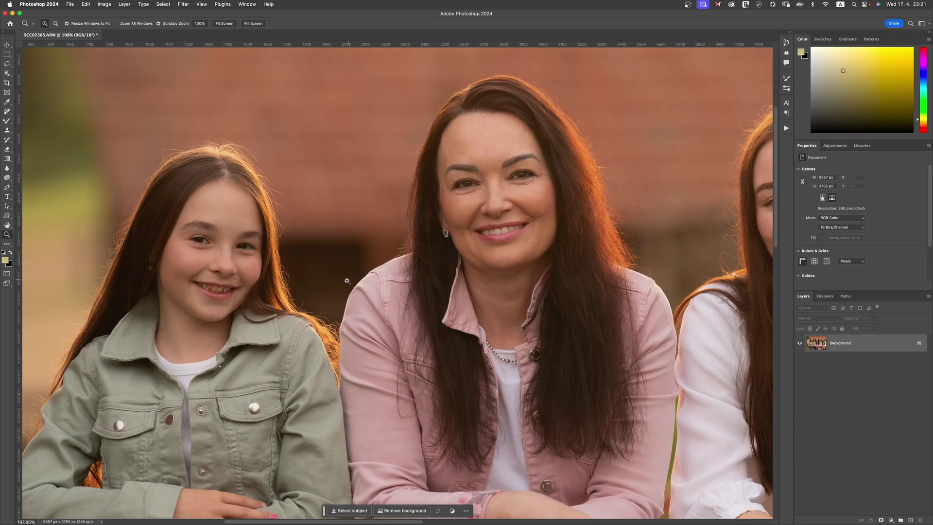
pyautogui.moveTo(349, 277); pyautogui.dragTo(321, 289)
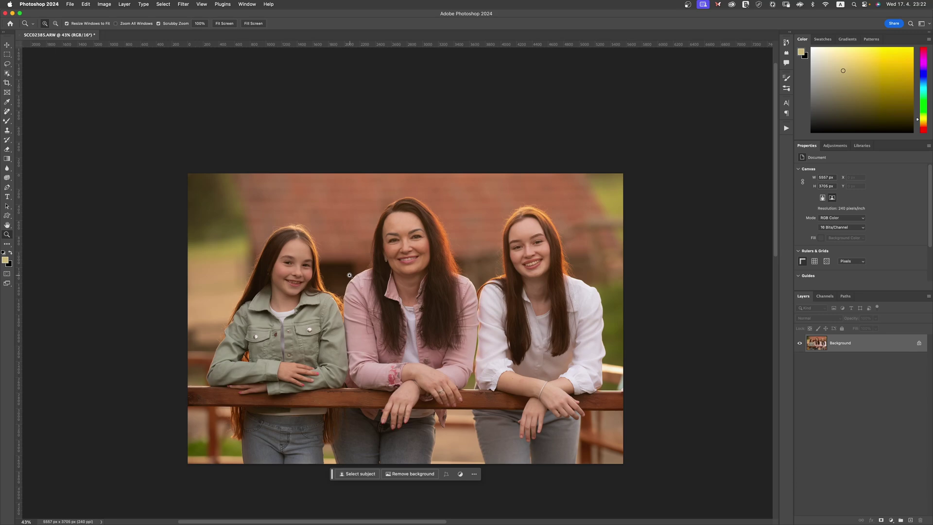
pyautogui.moveTo(276, 290); pyautogui.dragTo(272, 270)
pyautogui.moveTo(432, 224); pyautogui.dragTo(459, 230)
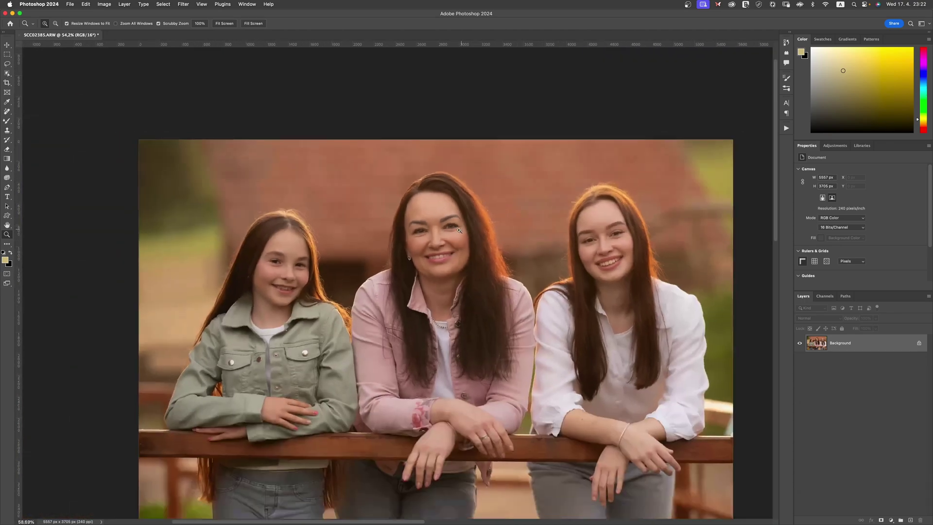
pyautogui.moveTo(598, 243); pyautogui.dragTo(544, 251)
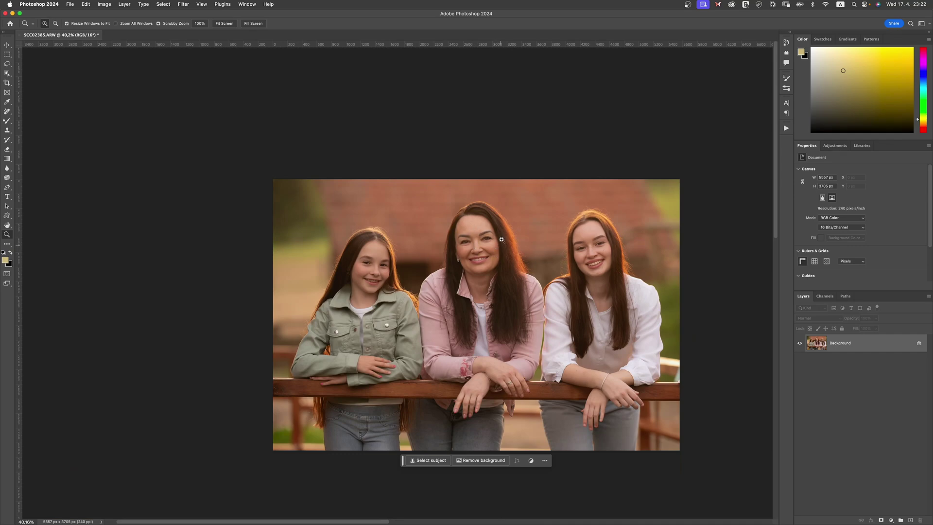
# Step: Check the hands on the wooden railing, the overall photo colors and the face of the girl in the white shirt
pyautogui.moveTo(469, 383); pyautogui.dragTo(468, 370)
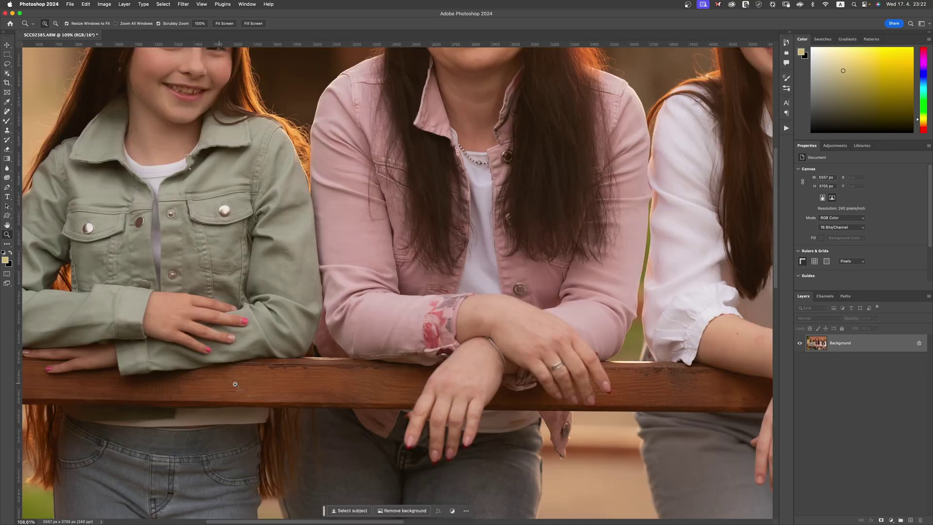
pyautogui.scroll(-6, 311, 382)
pyautogui.scroll(4, 670, 376)
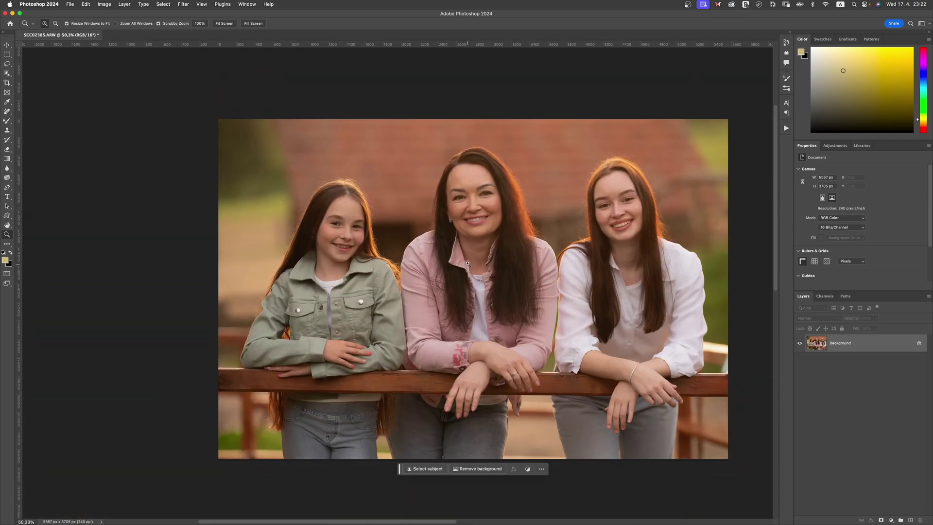
pyautogui.scroll(5, 362, 226)
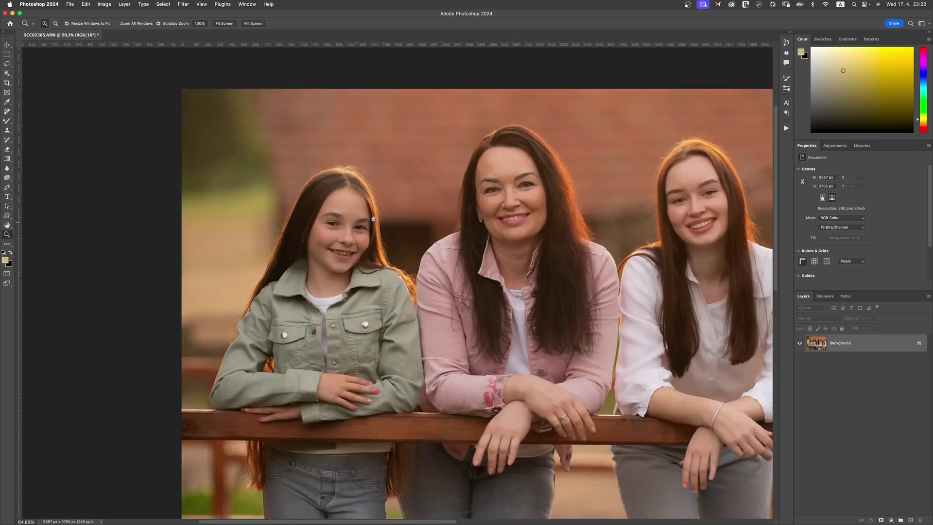
pyautogui.scroll(-5, 379, 217)
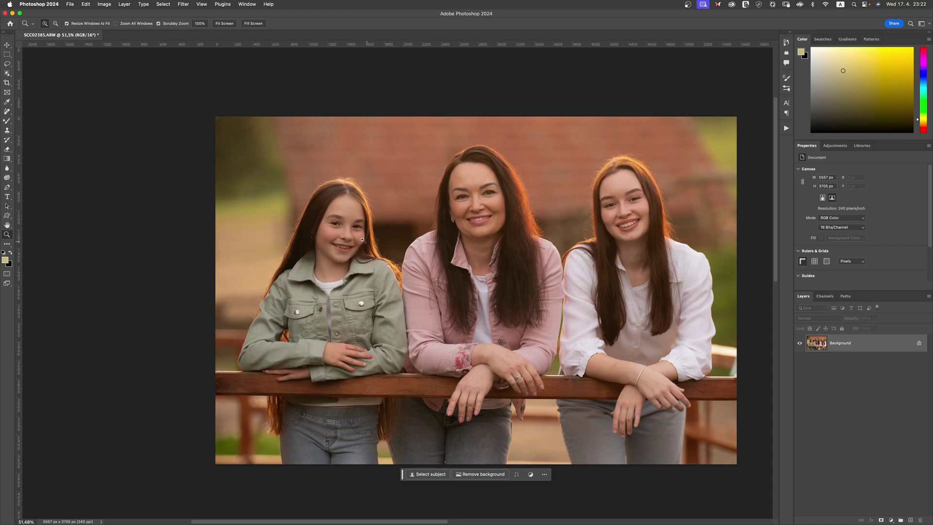
pyautogui.scroll(5, 360, 219)
pyautogui.scroll(-8, 361, 218)
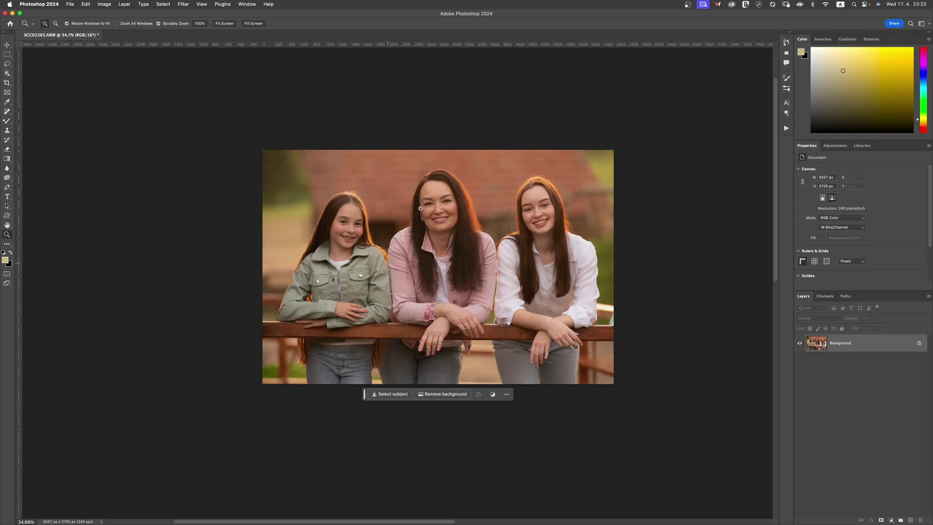
pyautogui.click(537, 204)
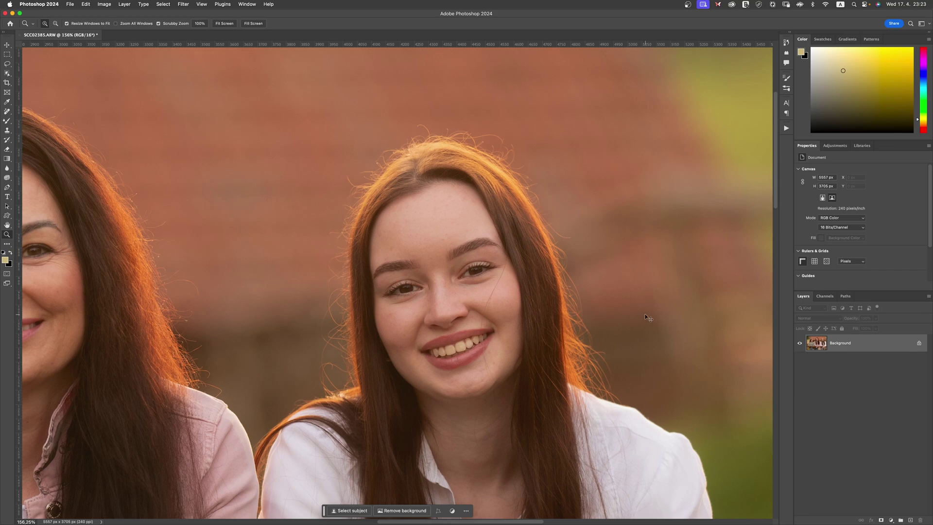
# Step: Duplicate the Background layer and open the copy in the Camera Raw Filter
pyautogui.press('super+j')
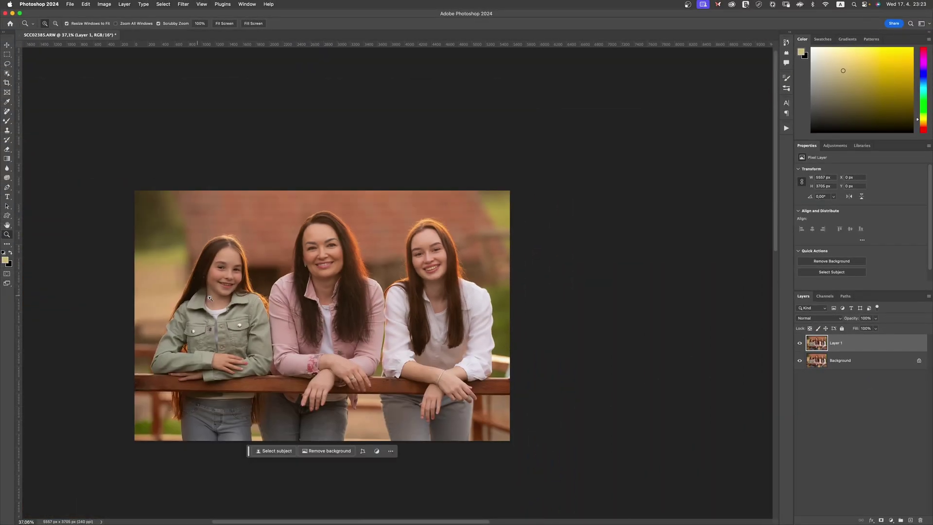
pyautogui.scroll(4, 265, 276)
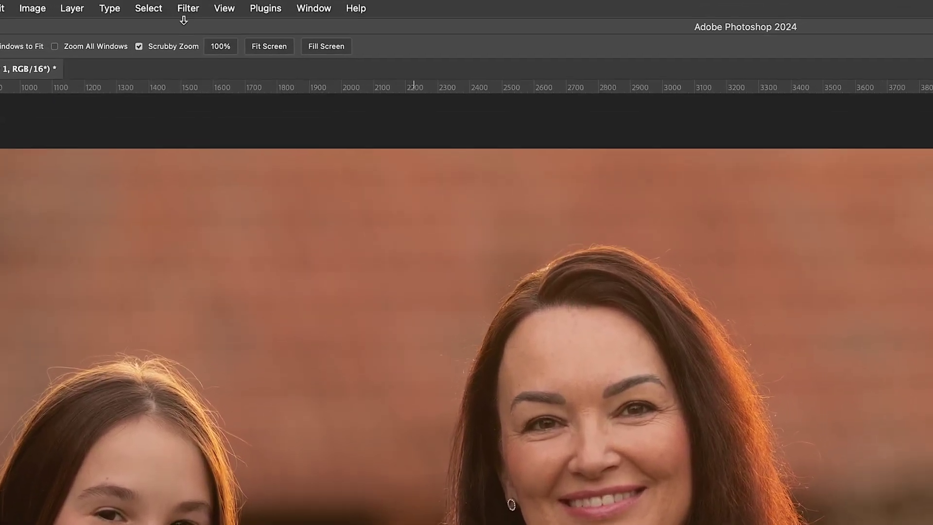
pyautogui.click(183, 4)
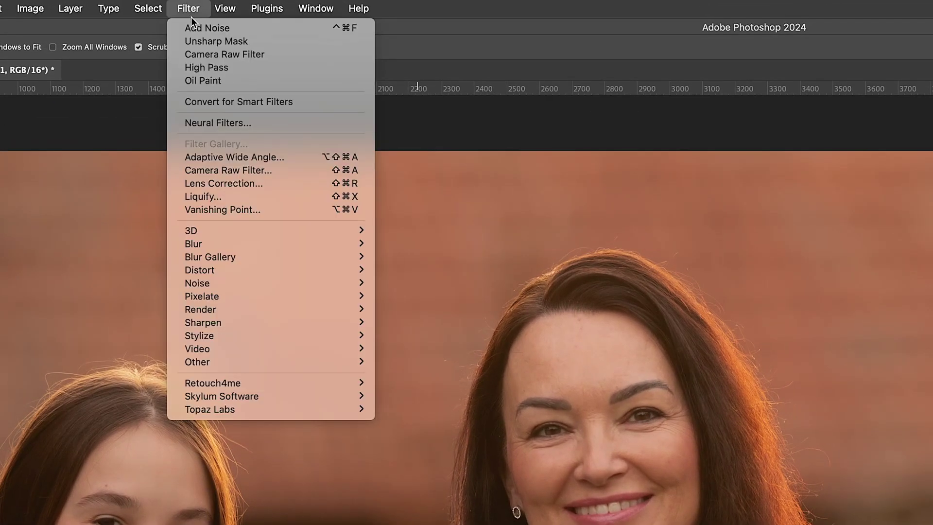
pyautogui.click(260, 171)
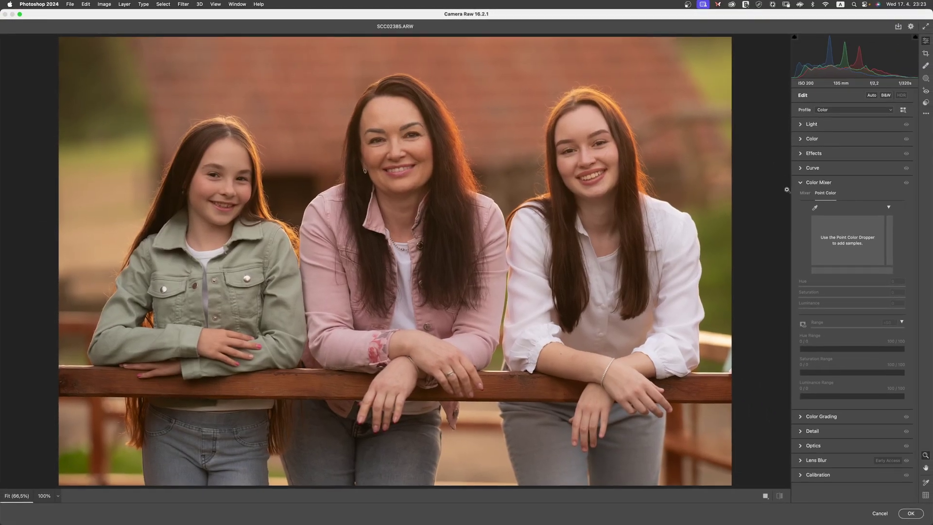
# Step: Look at the Color Mixer's HSL saturation sliders and return to the Point Color controls
pyautogui.click(800, 185)
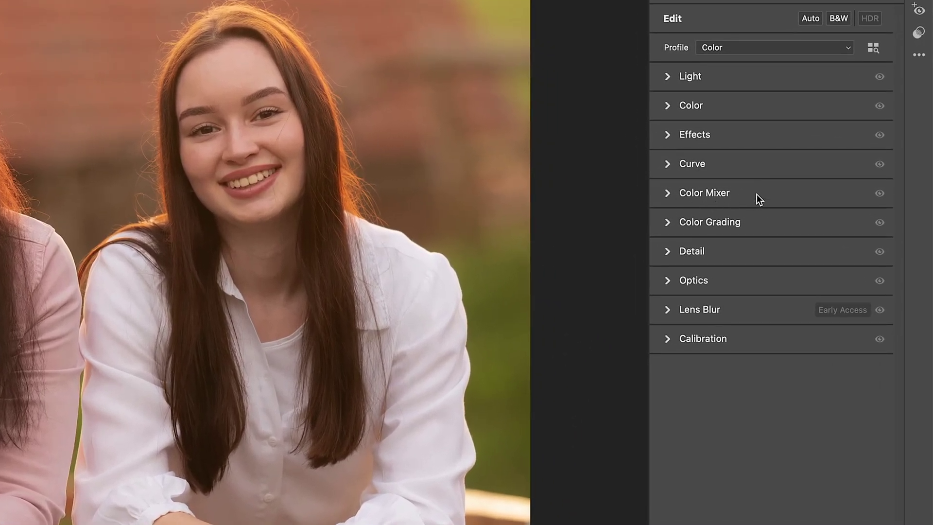
pyautogui.click(692, 197)
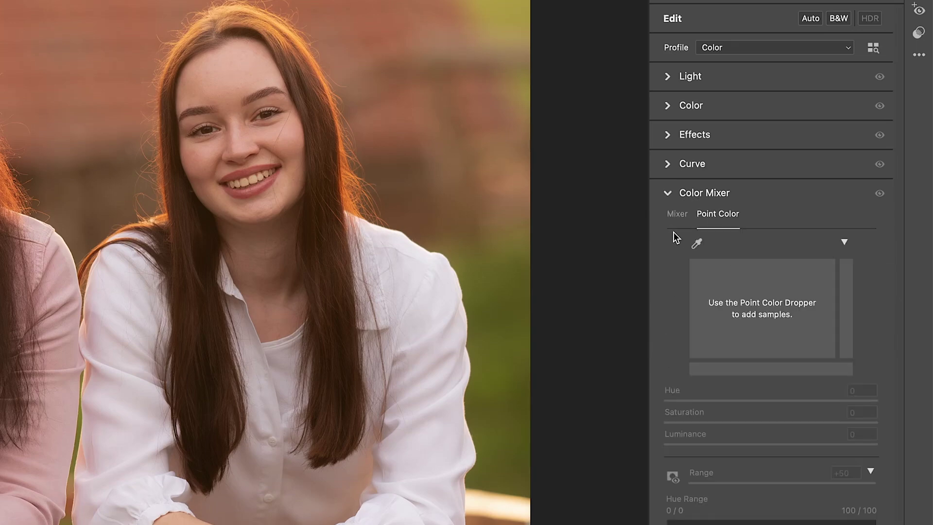
pyautogui.click(678, 214)
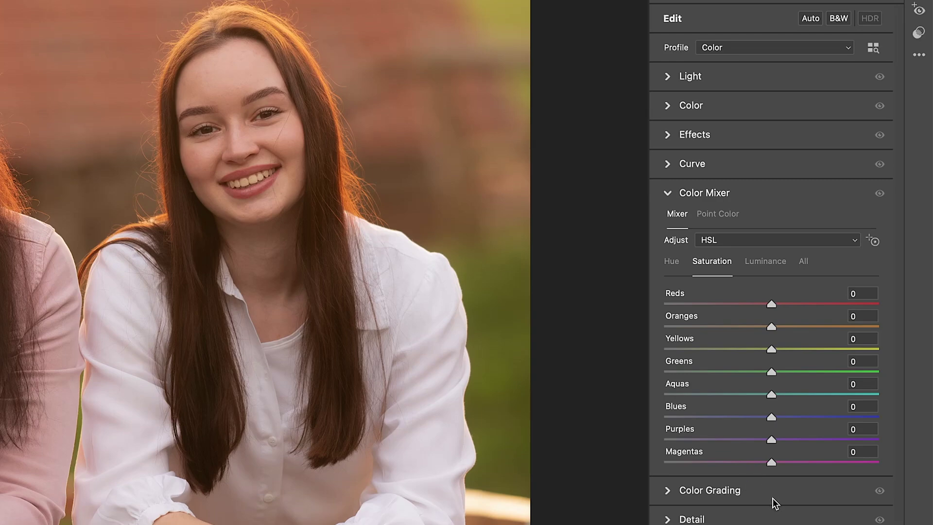
pyautogui.click(721, 216)
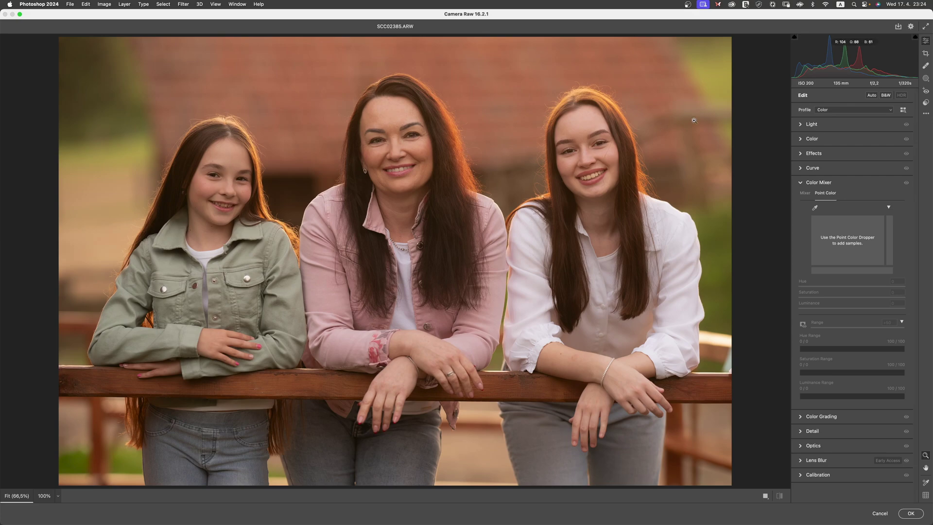
# Step: Sample the orange backlit hair edge of the girl in the white shirt with the Point Color Dropper
pyautogui.moveTo(661, 170); pyautogui.dragTo(721, 160)
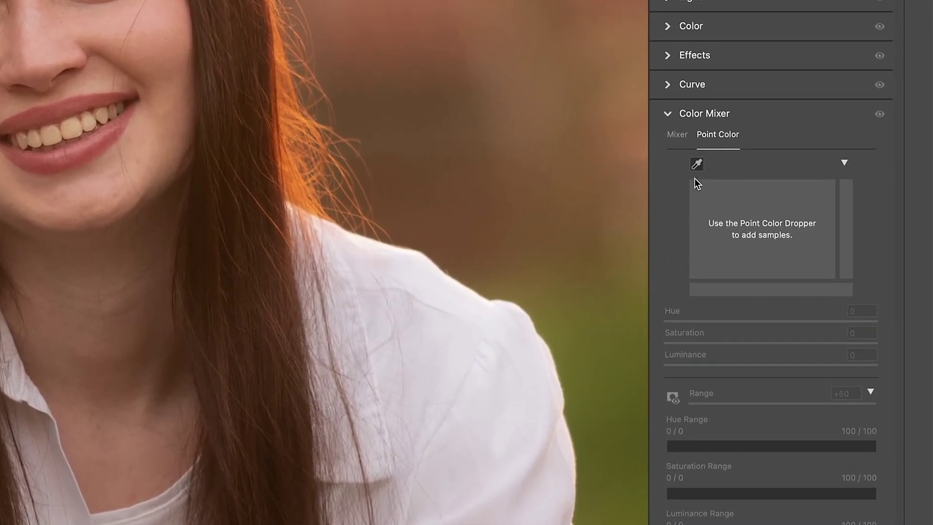
pyautogui.click(696, 164)
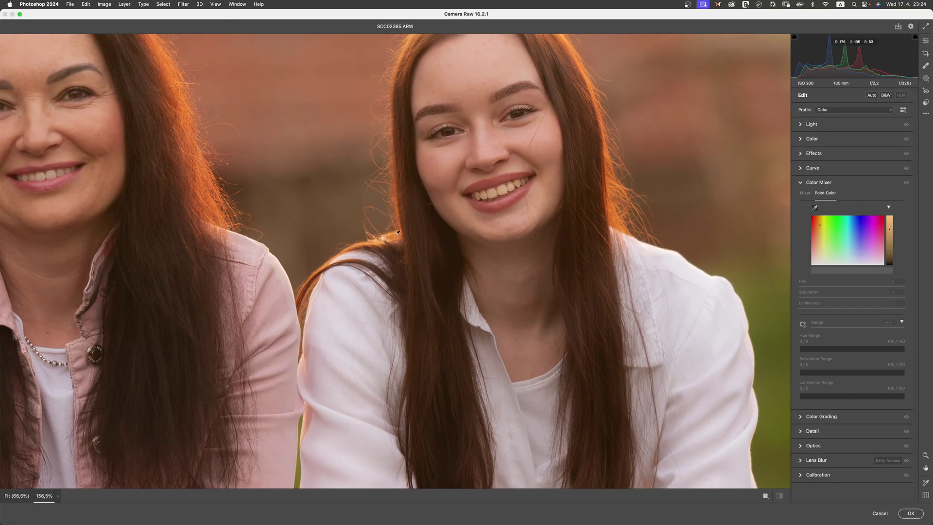
pyautogui.click(612, 215)
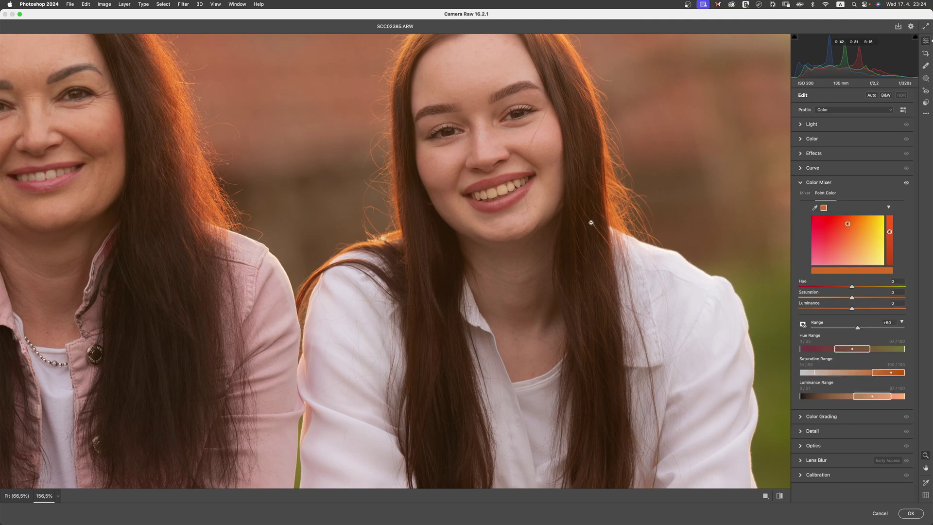
# Step: Enable the Range Overlay to highlight the sampled orange and check its coverage on the women's hair and the background
pyautogui.scroll(-5, 517, 200)
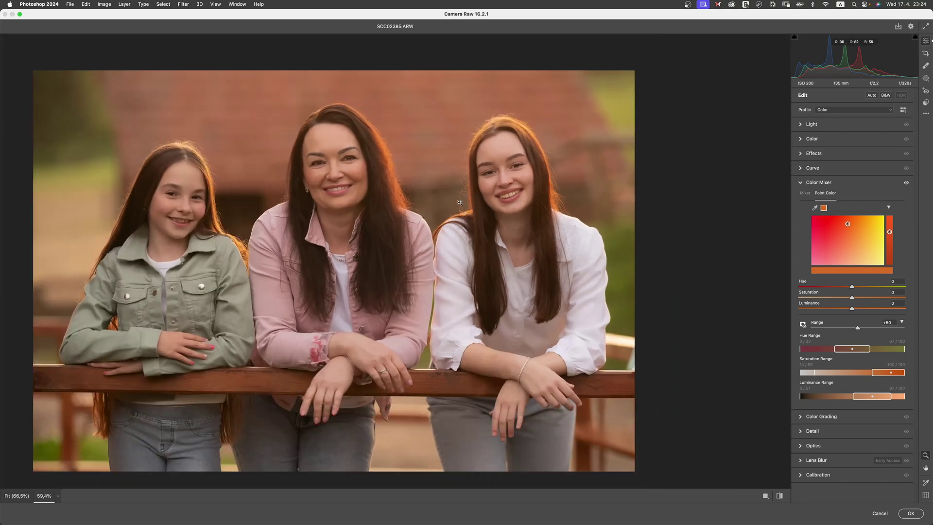
pyautogui.scroll(2, 434, 192)
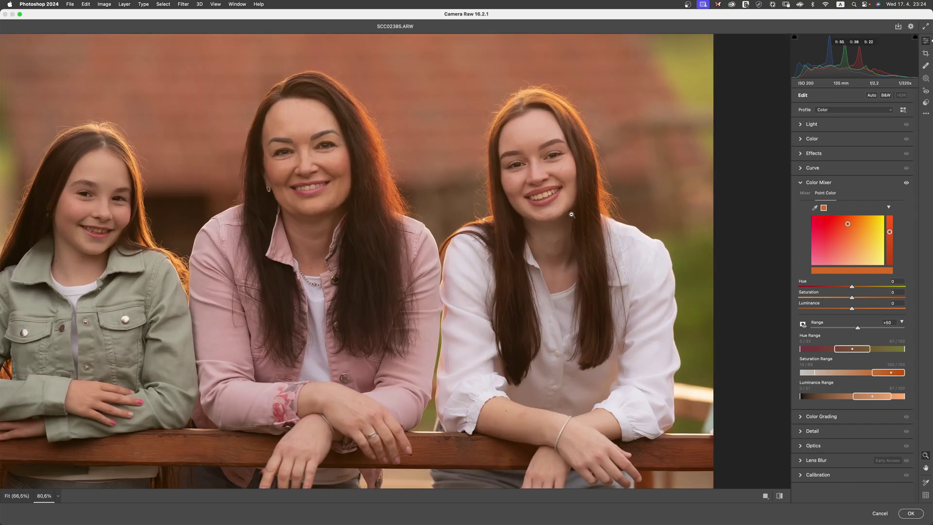
pyautogui.scroll(4, 572, 214)
pyautogui.scroll(1, 623, 213)
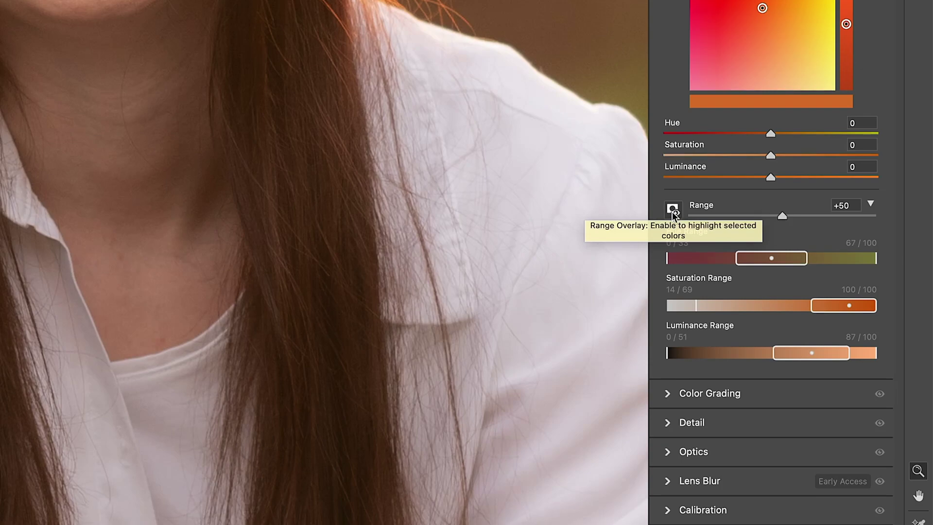
pyautogui.click(673, 210)
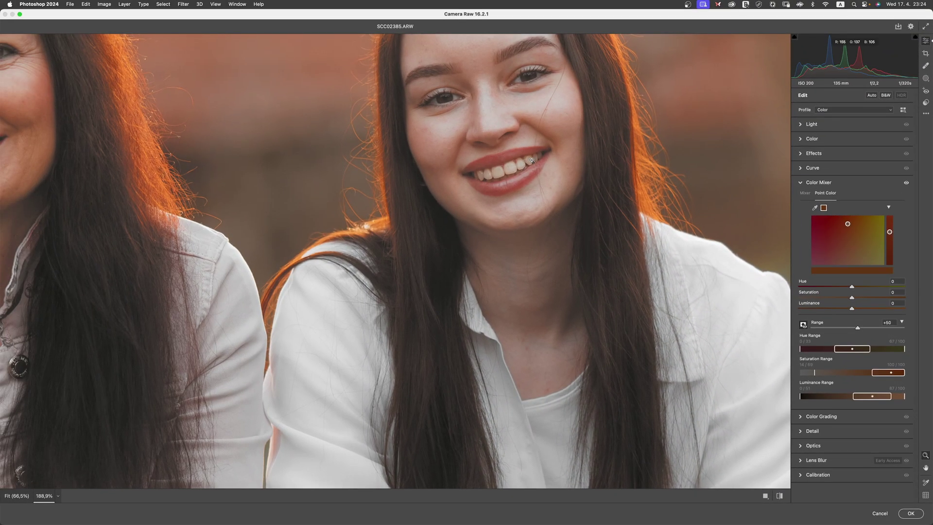
pyautogui.keyDown('alt'); pyautogui.click(558, 128); pyautogui.keyUp('alt')
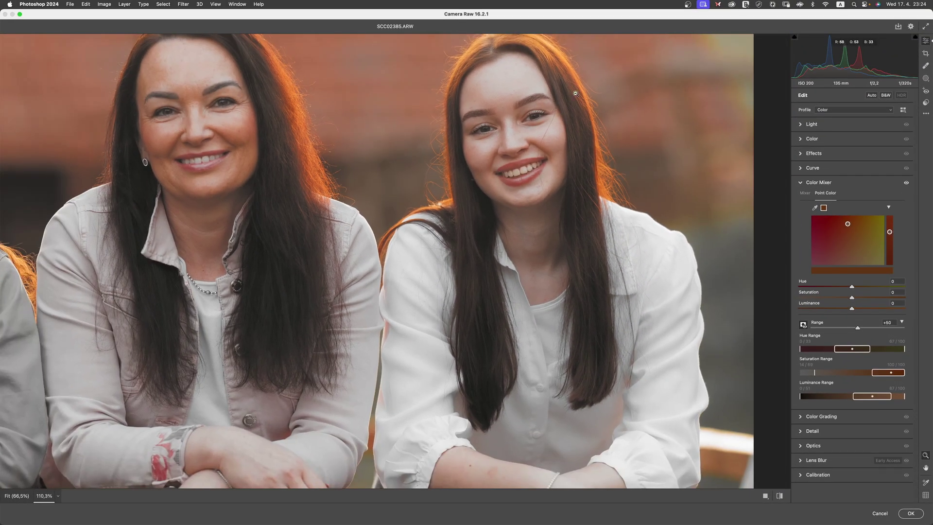
pyautogui.keyDown('alt'); pyautogui.click(614, 97); pyautogui.keyUp('alt')
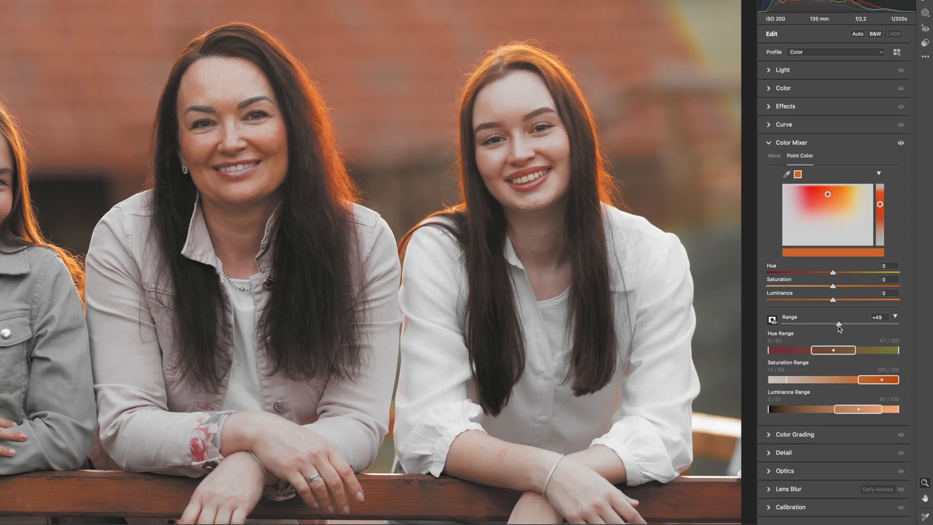
# Step: Lower the sampled orange's Range to +30
pyautogui.moveTo(857, 330); pyautogui.dragTo(845, 331)
pyautogui.moveTo(762, 314); pyautogui.dragTo(749, 311)
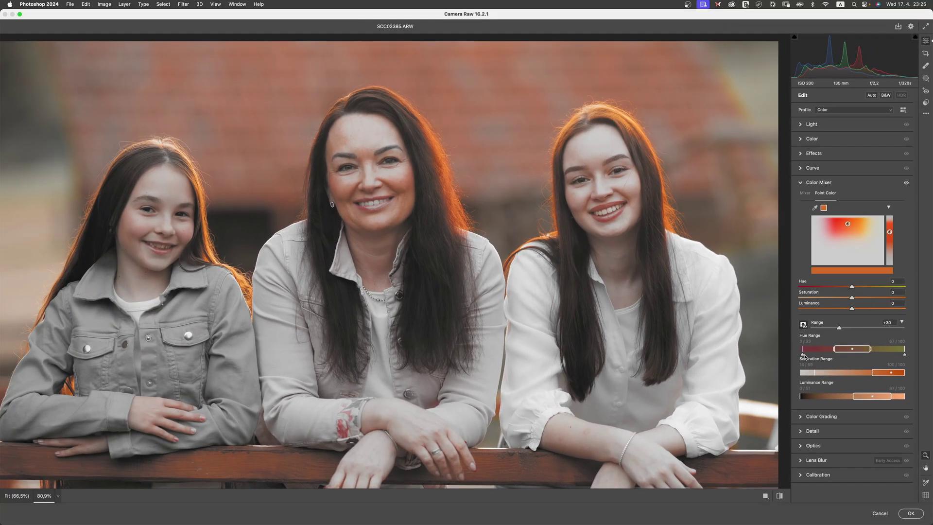
# Step: Narrow the Hue Range to 40/45 at the lower end and 57/66 at the upper end, excluding the lips and greens
pyautogui.moveTo(670, 274); pyautogui.dragTo(704, 283)
pyautogui.moveTo(818, 360)
pyautogui.mouseDown()
pyautogui.moveTo(836, 363)
pyautogui.moveTo(791, 360)
pyautogui.moveTo(803, 351)
pyautogui.moveTo(836, 362)
pyautogui.mouseUp()
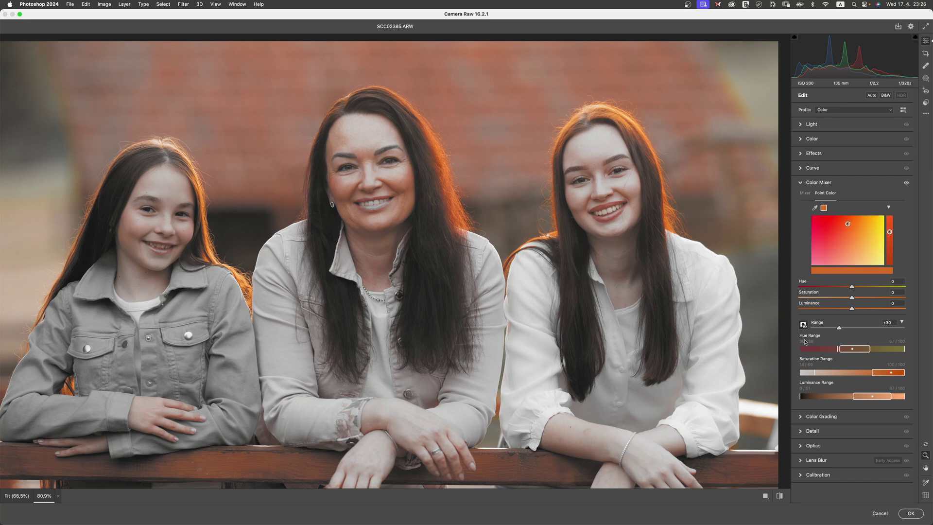
pyautogui.click(839, 350)
pyautogui.moveTo(841, 352)
pyautogui.mouseDown()
pyautogui.moveTo(854, 352)
pyautogui.moveTo(837, 355)
pyautogui.moveTo(845, 360)
pyautogui.mouseUp()
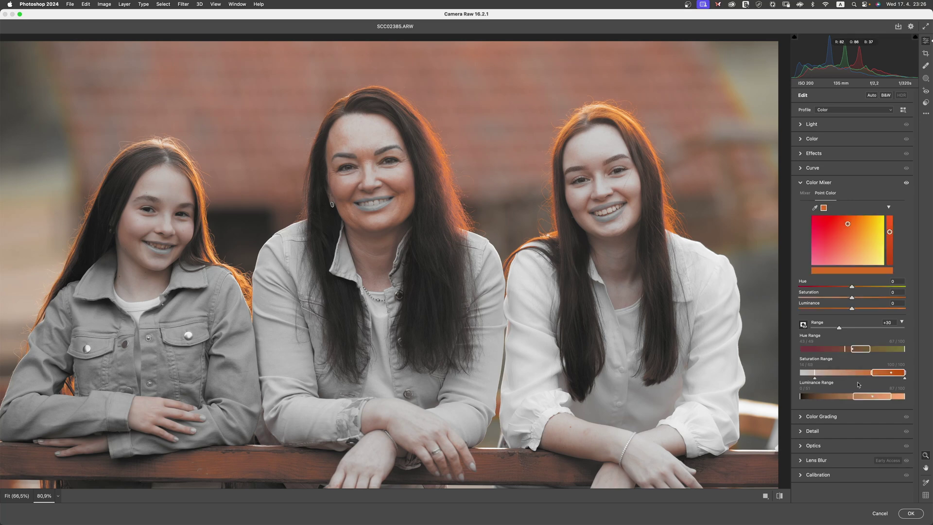
pyautogui.moveTo(845, 354)
pyautogui.mouseDown()
pyautogui.moveTo(869, 352)
pyautogui.moveTo(860, 352)
pyautogui.mouseUp()
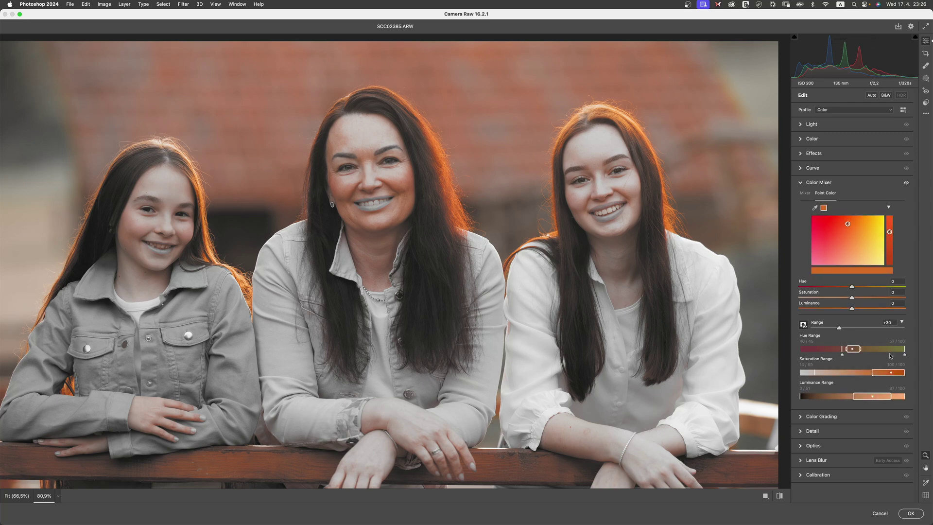
pyautogui.moveTo(904, 355); pyautogui.dragTo(870, 356)
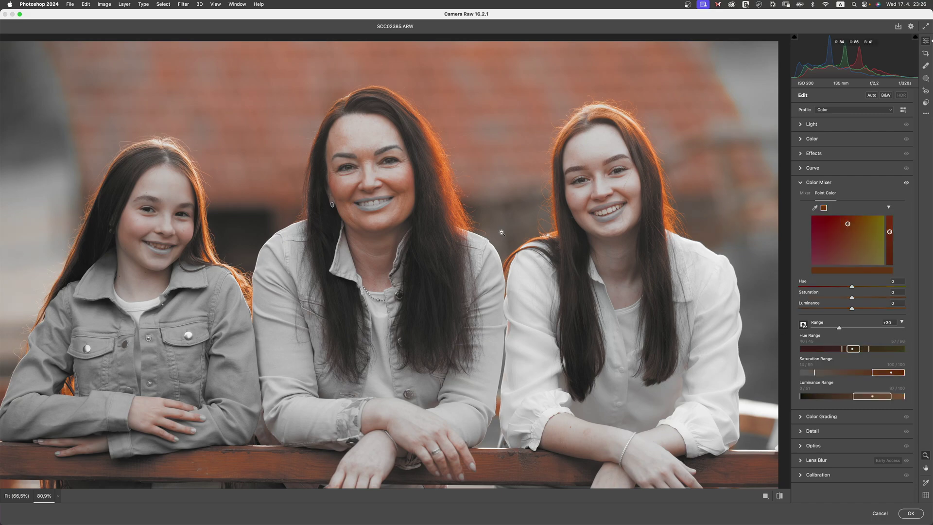
# Step: Raise the outer lower limit of the Saturation Range to 60 to exclude the roof in the background
pyautogui.moveTo(279, 219); pyautogui.dragTo(156, 216)
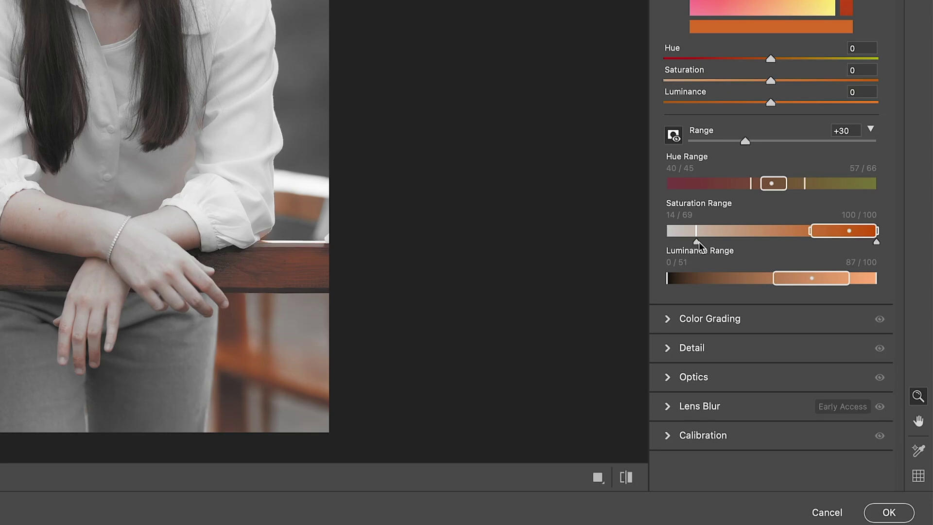
pyautogui.moveTo(699, 241); pyautogui.dragTo(715, 246)
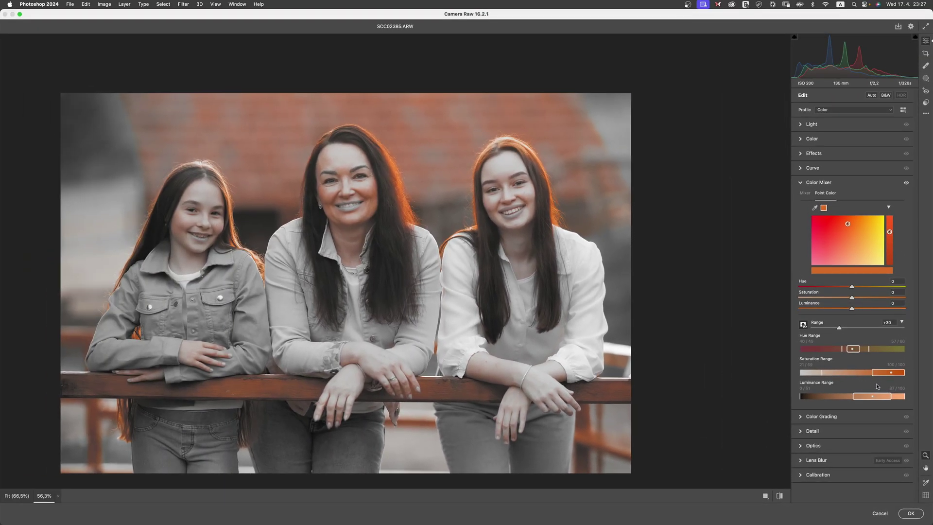
pyautogui.moveTo(822, 380); pyautogui.dragTo(863, 384)
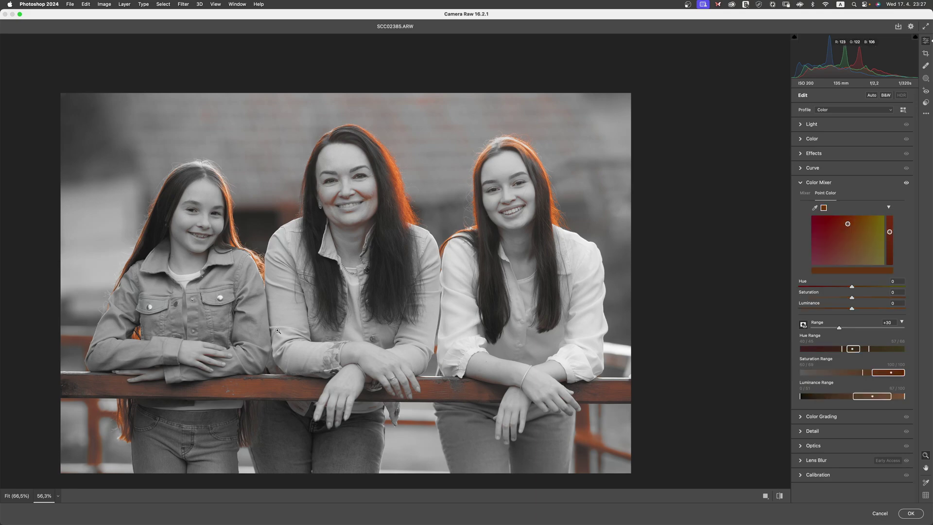
# Step: Raise the outer lower limit of the Luminance Range to about 44 to exclude the wooden railing
pyautogui.moveTo(802, 402)
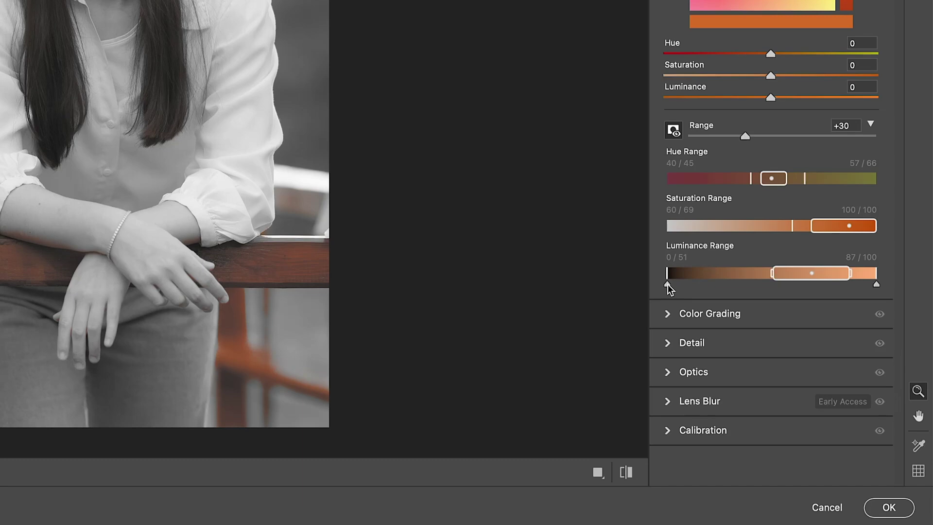
pyautogui.moveTo(668, 285); pyautogui.dragTo(776, 316)
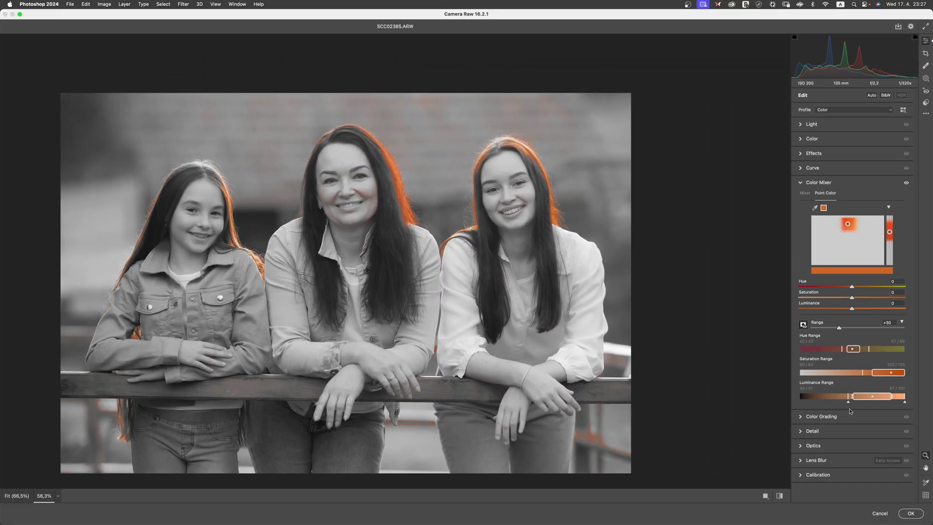
pyautogui.moveTo(850, 411); pyautogui.dragTo(852, 411)
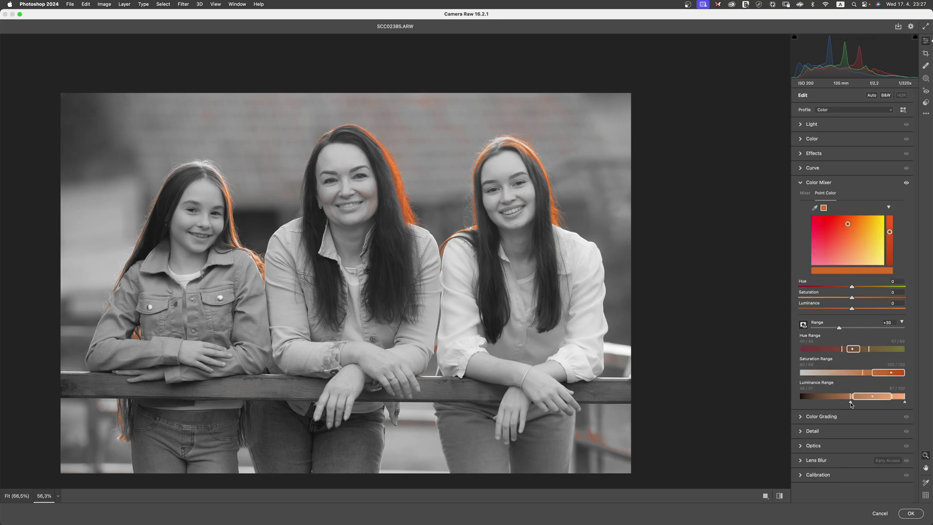
pyautogui.moveTo(850, 403)
pyautogui.mouseDown()
pyautogui.moveTo(802, 405)
pyautogui.moveTo(846, 410)
pyautogui.mouseUp()
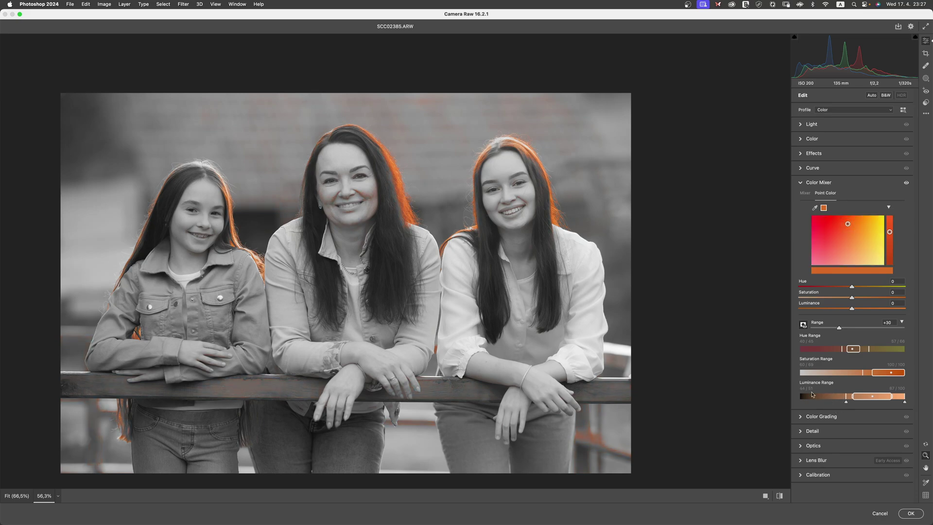
# Step: Lower the Range to +22 and compare the hair edges with the Range Overlay off and on
pyautogui.click(392, 164)
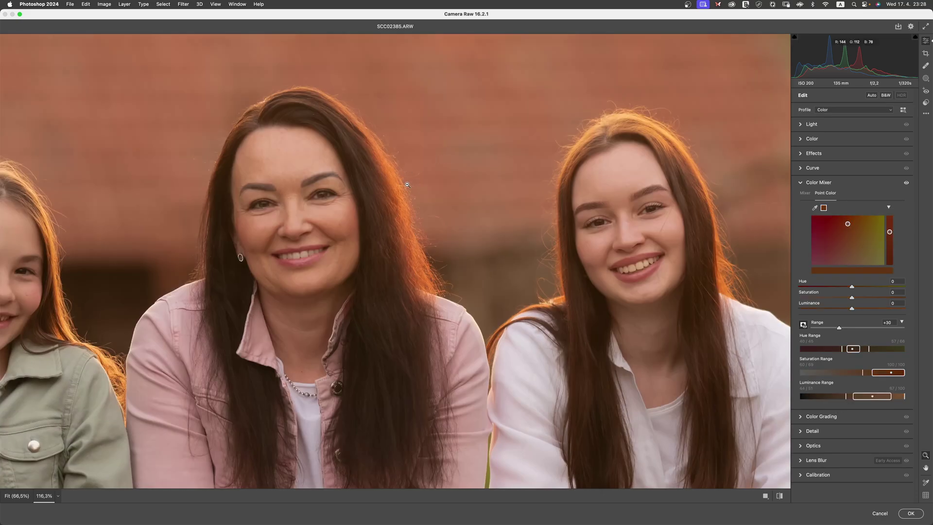
pyautogui.click(803, 325)
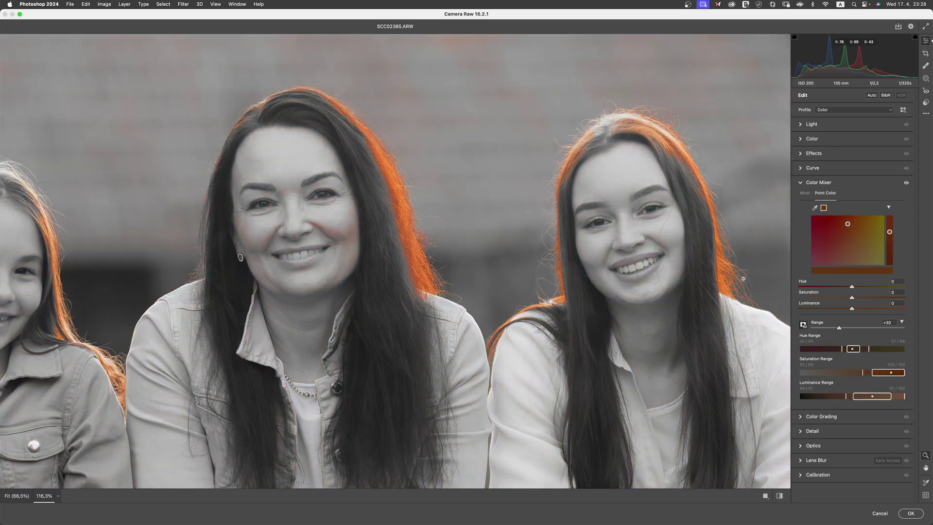
pyautogui.moveTo(840, 330); pyautogui.dragTo(832, 328)
pyautogui.scroll(-2, 359, 245)
pyautogui.scroll(-1, 376, 247)
pyautogui.scroll(3, 380, 241)
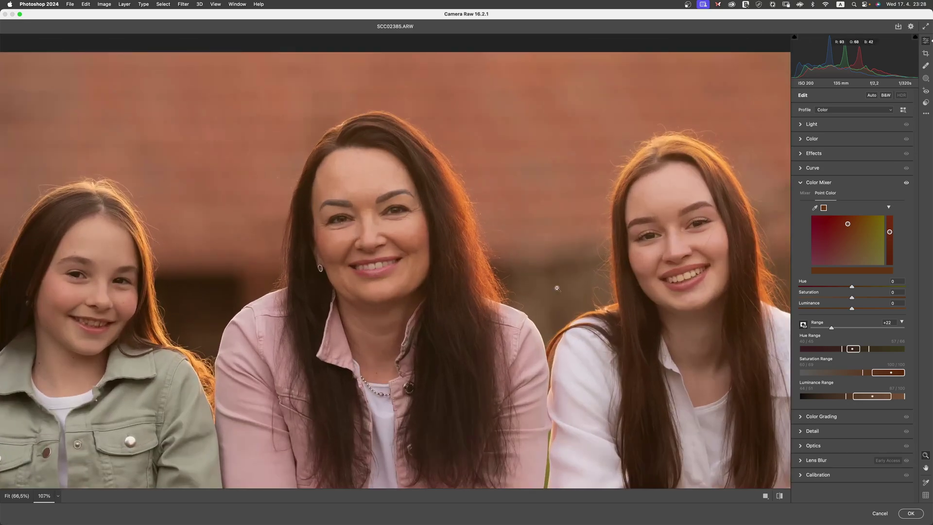
pyautogui.click(803, 324)
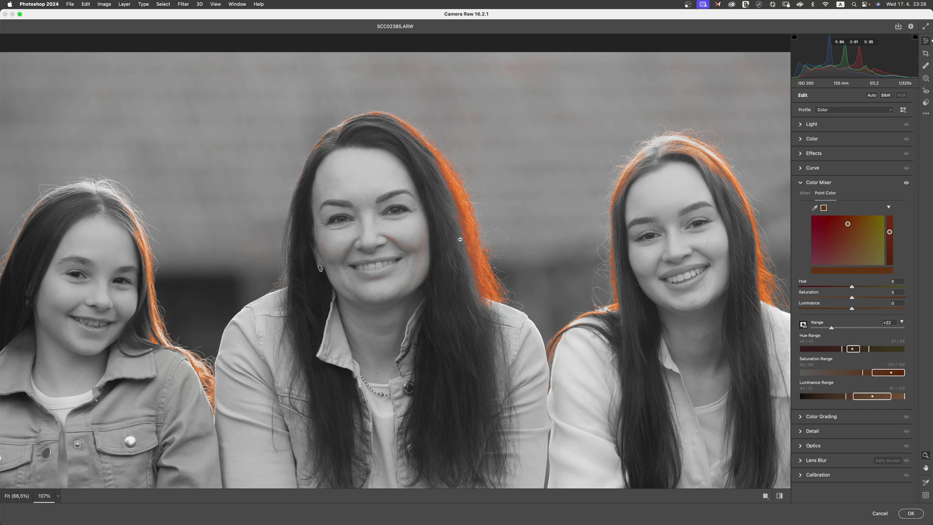
# Step: Fine-tune the range limits: Hue from about 39 with its upper end at 62/66, Saturation from about 61, Luminance from about 54
pyautogui.moveTo(842, 354)
pyautogui.mouseDown()
pyautogui.moveTo(825, 354)
pyautogui.moveTo(841, 354)
pyautogui.mouseUp()
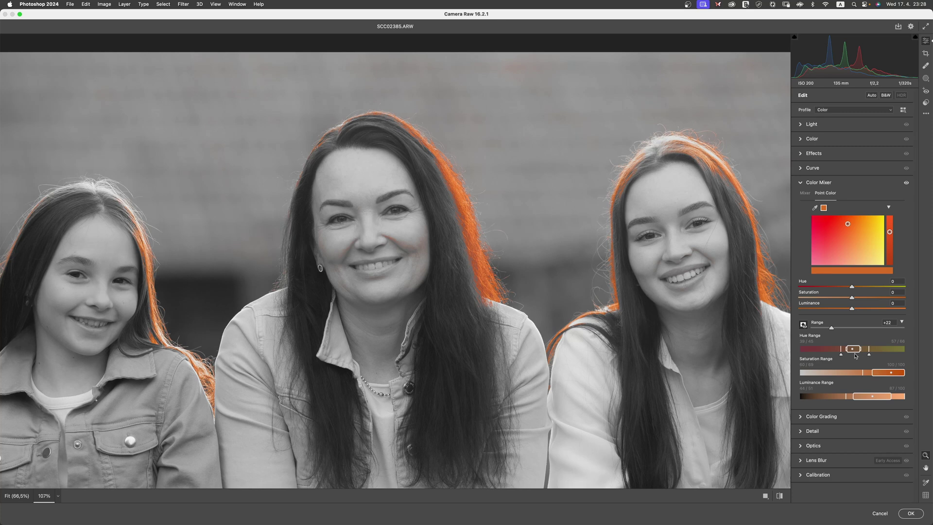
pyautogui.moveTo(863, 379); pyautogui.dragTo(850, 354)
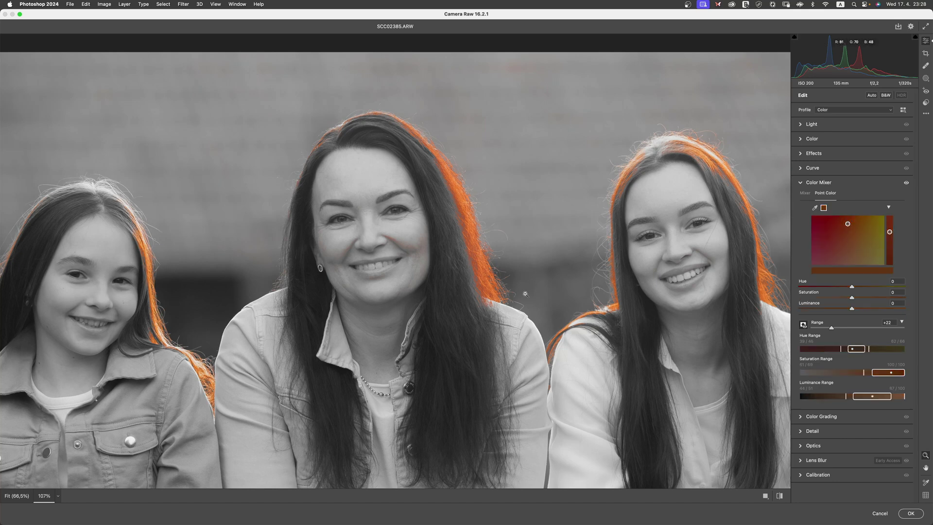
pyautogui.moveTo(847, 403); pyautogui.dragTo(859, 407)
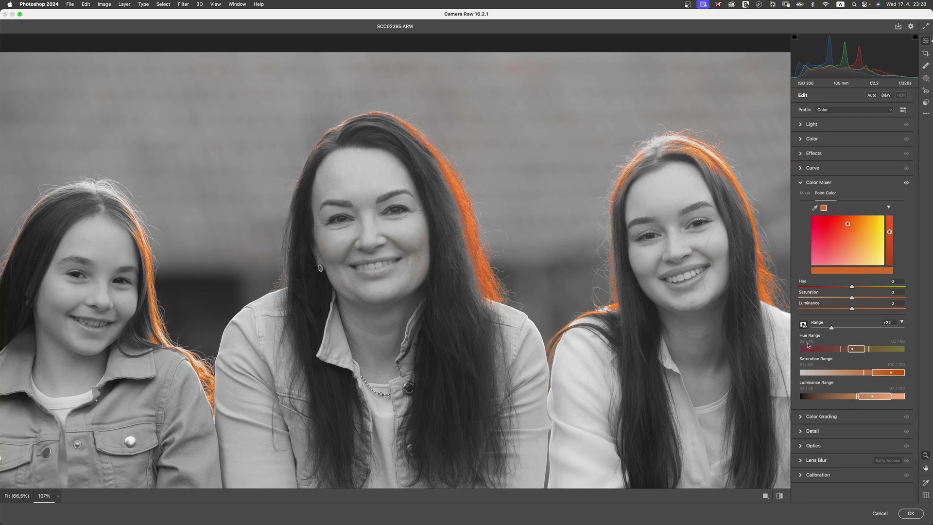
# Step: Compare the whole portrait with the Range Overlay off and on to check the isolated hair edges
pyautogui.click(803, 324)
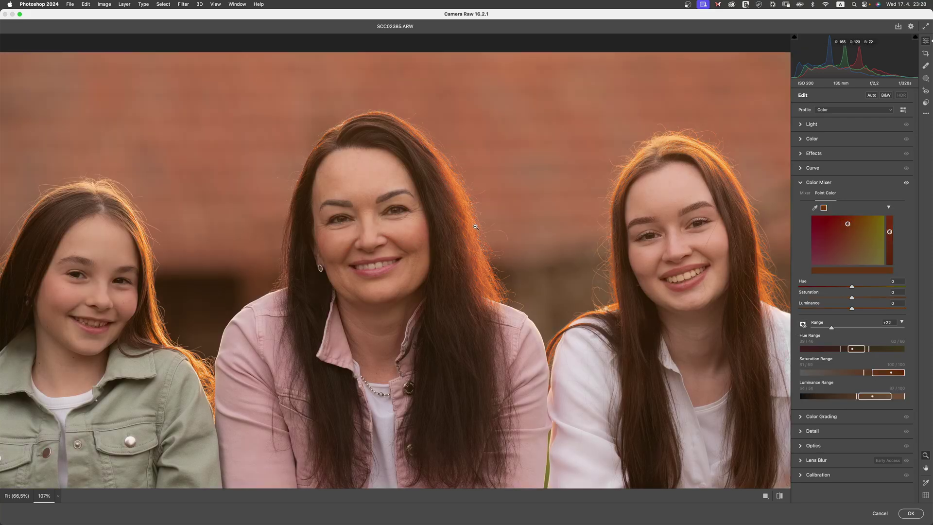
pyautogui.keyDown('alt'); pyautogui.click(339, 179); pyautogui.keyUp('alt')
pyautogui.click(803, 324)
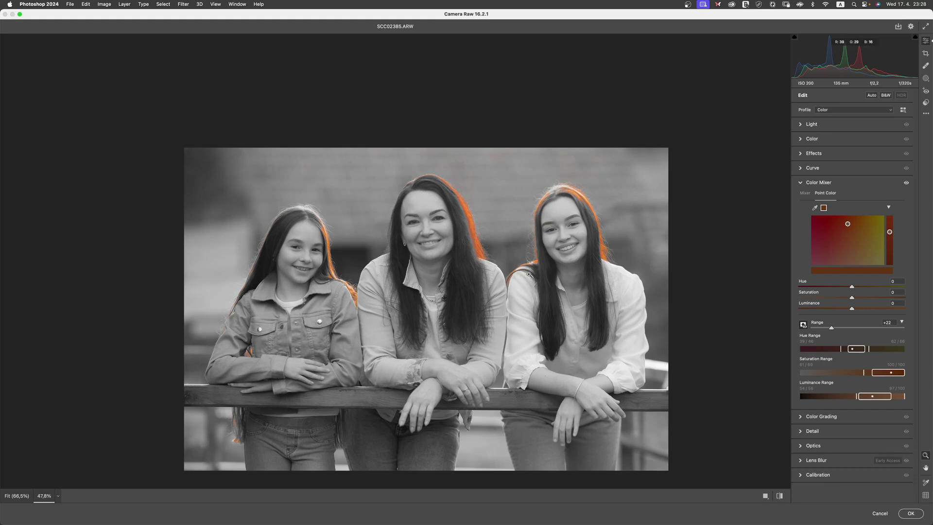
# Step: Turn off the Range Overlay and lower the sampled orange's Saturation to -11
pyautogui.click(803, 325)
pyautogui.moveTo(852, 302); pyautogui.dragTo(848, 299)
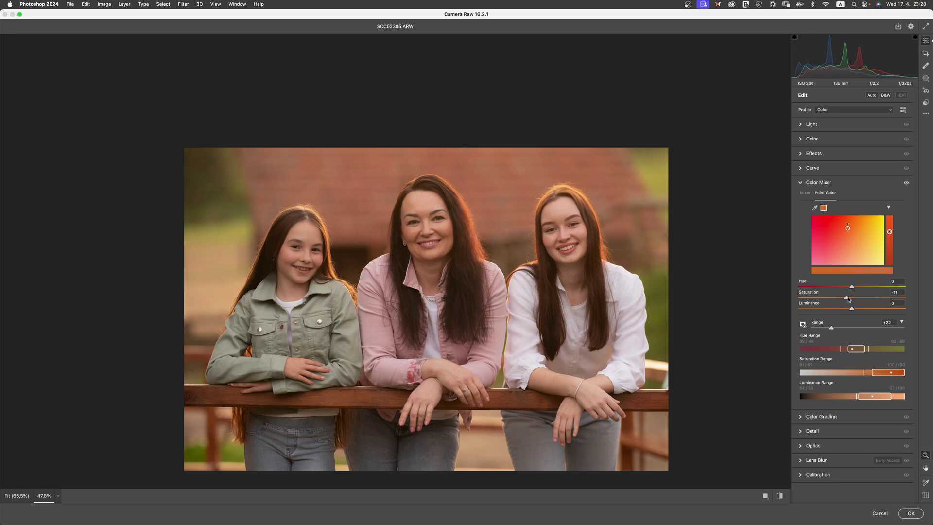
# Step: Compare the portrait with the Color Mixer adjustment off and on, up close around the hair
pyautogui.scroll(5, 559, 214)
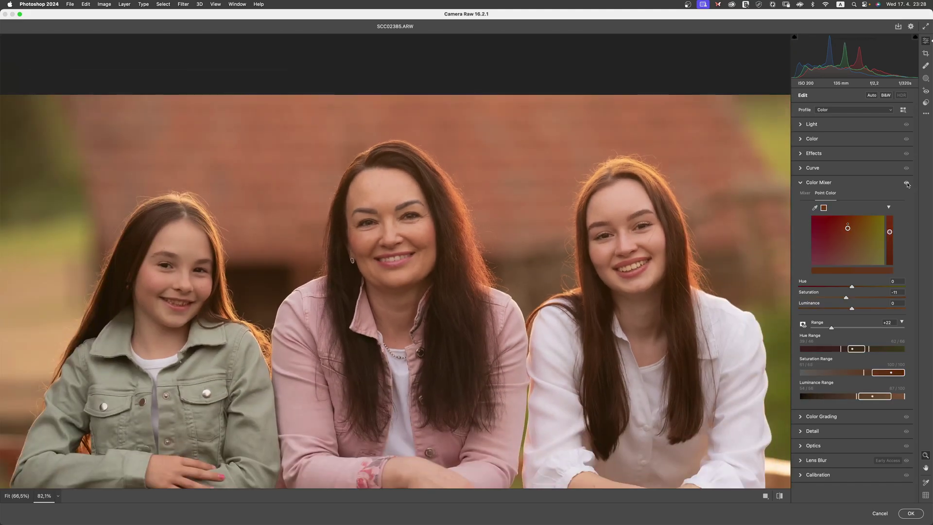
pyautogui.click(907, 183)
pyautogui.click(907, 184)
pyautogui.keyDown('alt'); pyautogui.click(505, 253); pyautogui.keyUp('alt')
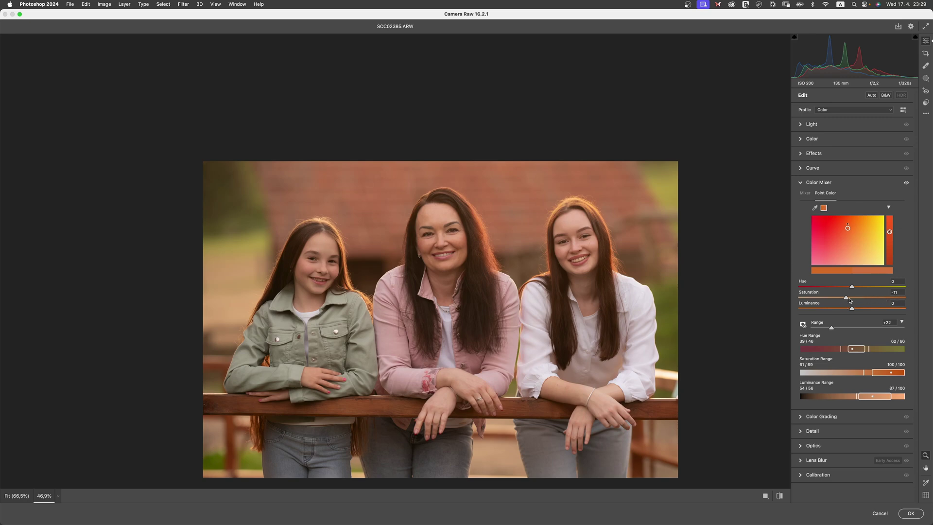
# Step: Set the sampled orange's Saturation to -14 and Luminance to -1, compare the effect off and on, and leave Camera Raw
pyautogui.moveTo(850, 300)
pyautogui.mouseDown()
pyautogui.moveTo(880, 315)
pyautogui.moveTo(847, 315)
pyautogui.mouseUp()
pyautogui.moveTo(849, 314); pyautogui.dragTo(854, 316)
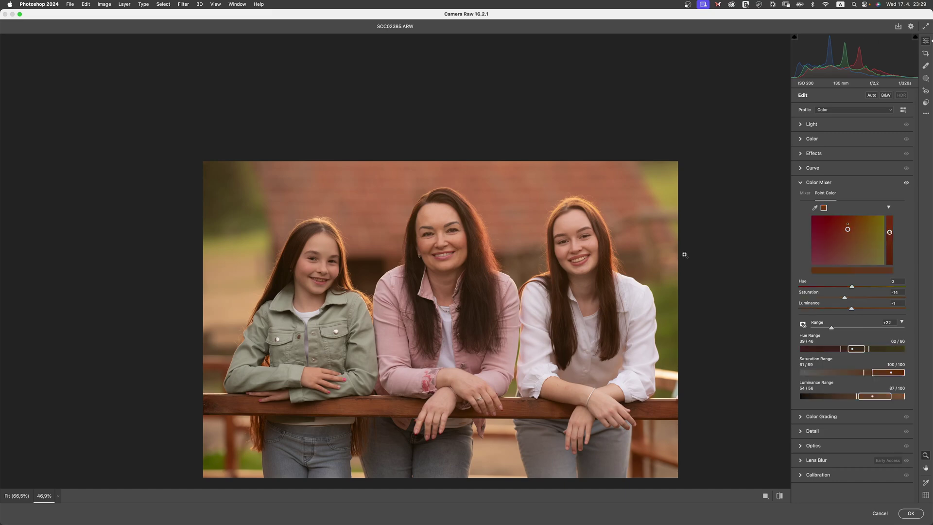
pyautogui.click(906, 185)
pyautogui.click(907, 184)
pyautogui.click(355, 285)
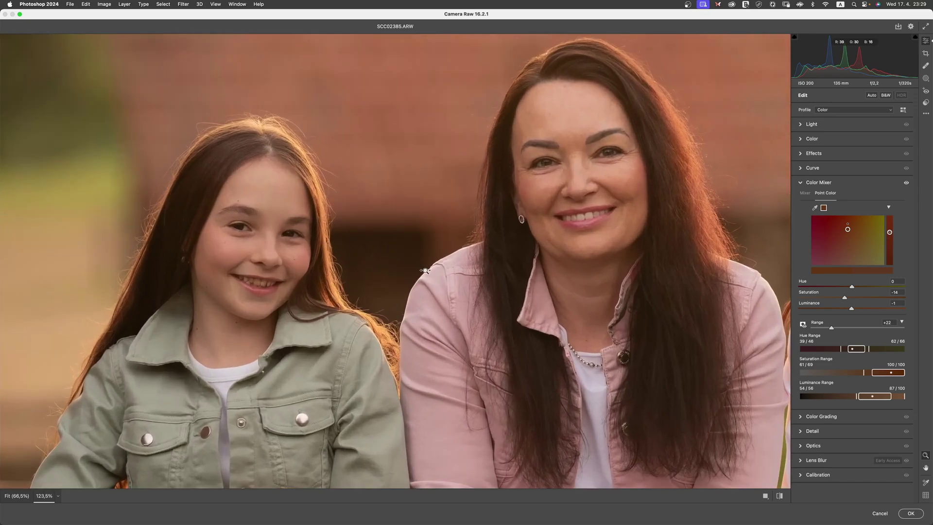
pyautogui.keyDown('alt'); pyautogui.click(372, 271); pyautogui.keyUp('alt')
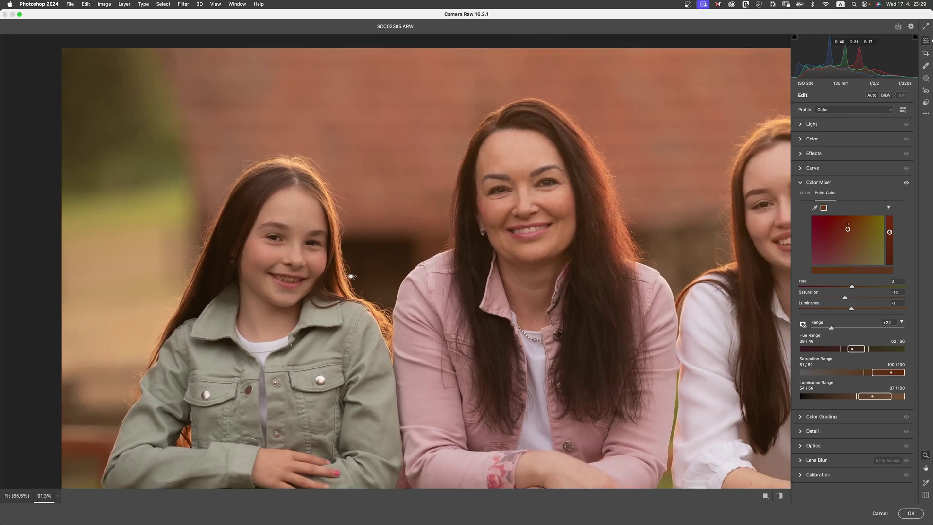
pyautogui.click(885, 513)
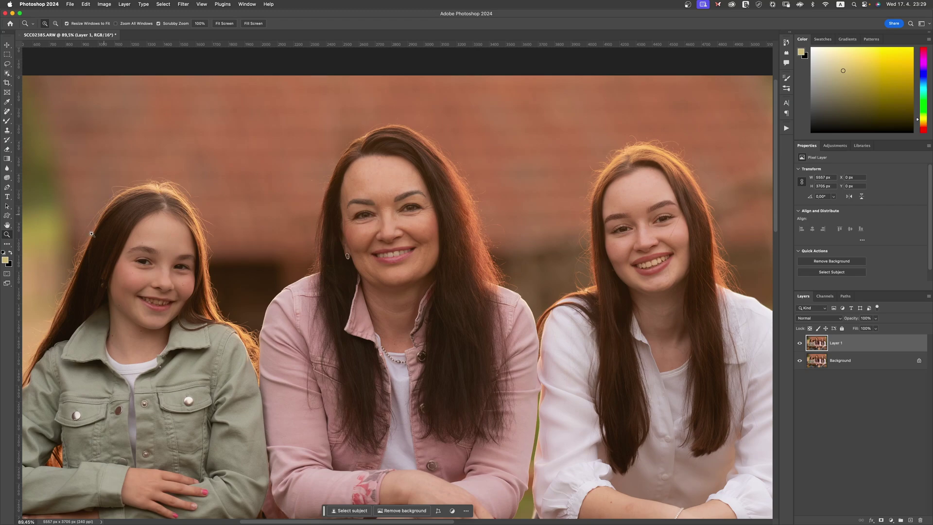
# Step: Flatten the image and duplicate the flattened Background onto a new layer
pyautogui.moveTo(343, 275); pyautogui.dragTo(287, 265)
pyautogui.moveTo(735, 212); pyautogui.dragTo(762, 207)
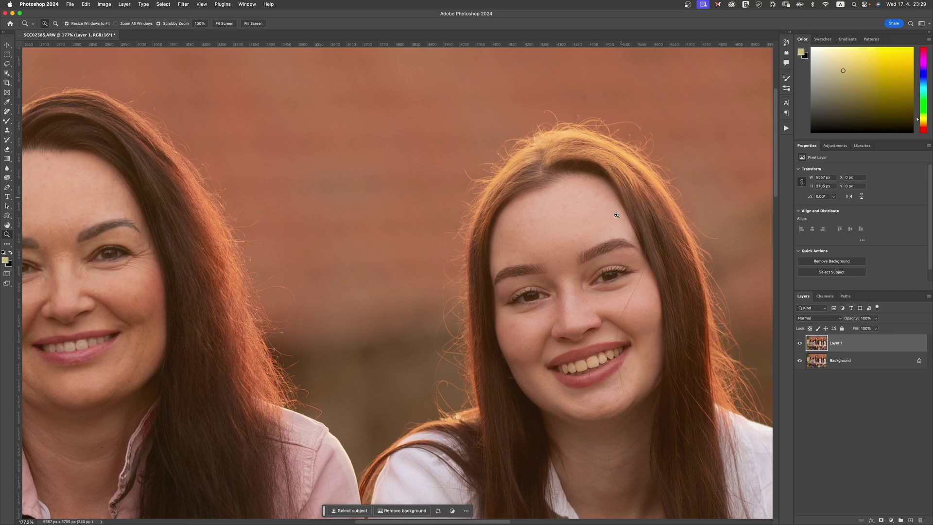
pyautogui.rightClick(850, 362)
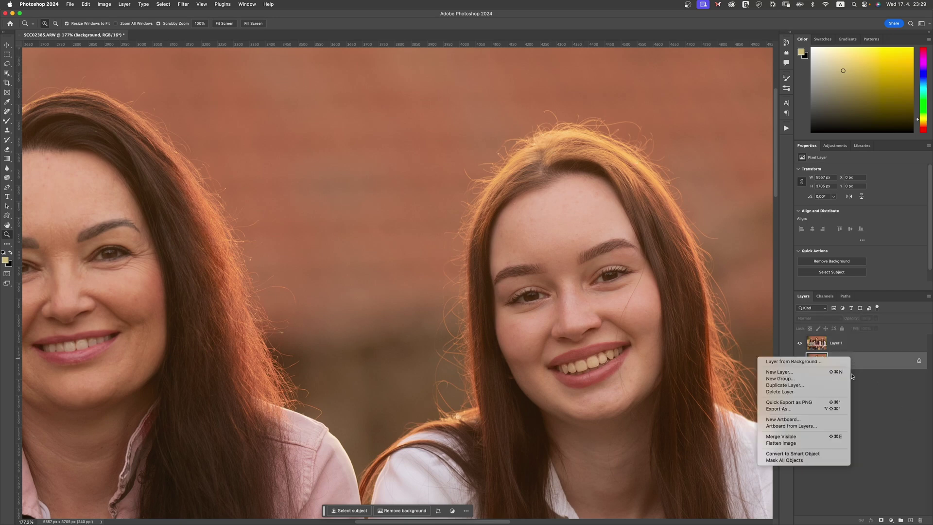
pyautogui.click(810, 443)
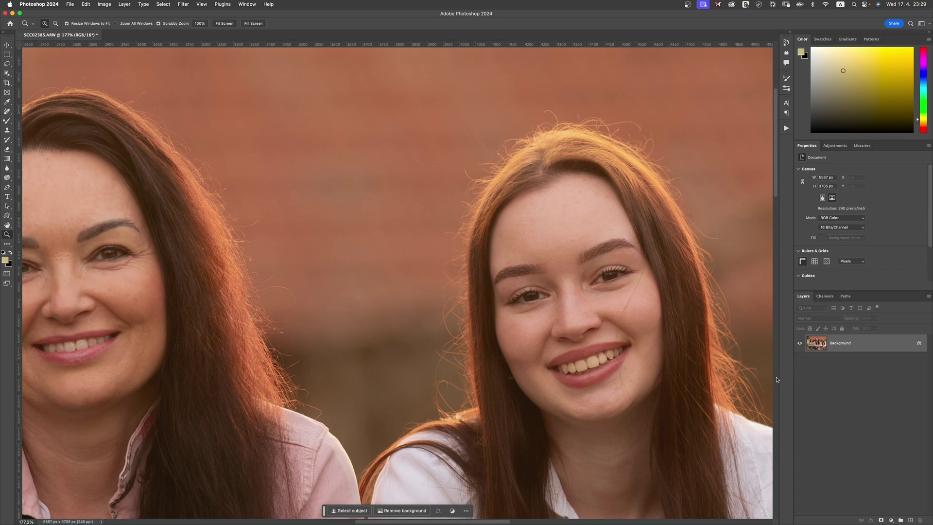
pyautogui.press('super+j')
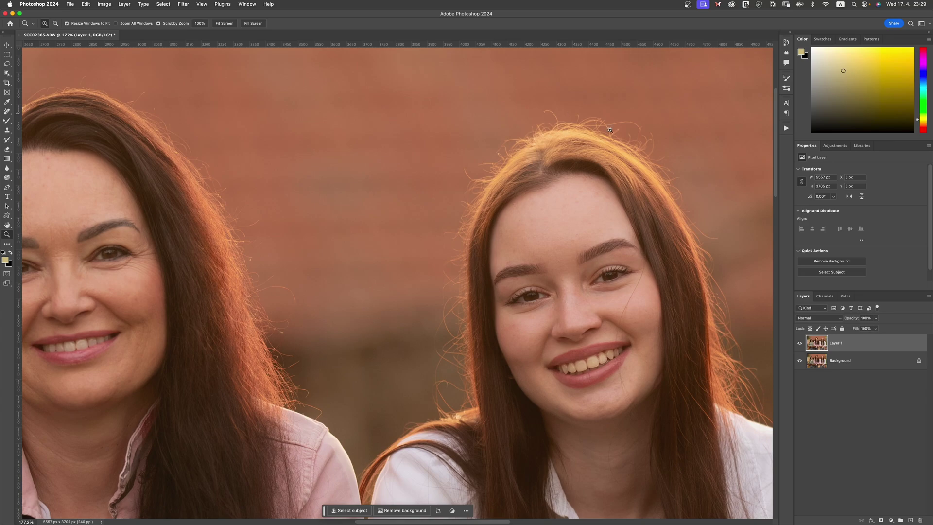
# Step: Lasso the flyaway hairs between the woman and the girl in the white shirt, and run Generative Fill without a prompt
pyautogui.press('super+0')
pyautogui.moveTo(563, 260); pyautogui.dragTo(601, 263)
pyautogui.press('super+0')
pyautogui.moveTo(566, 155); pyautogui.dragTo(605, 152)
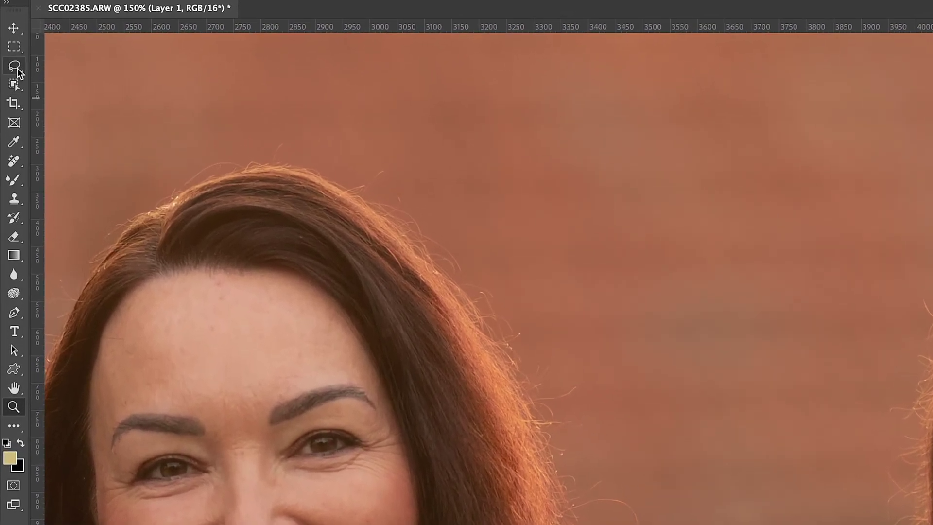
pyautogui.click(9, 64)
pyautogui.click(74, 64)
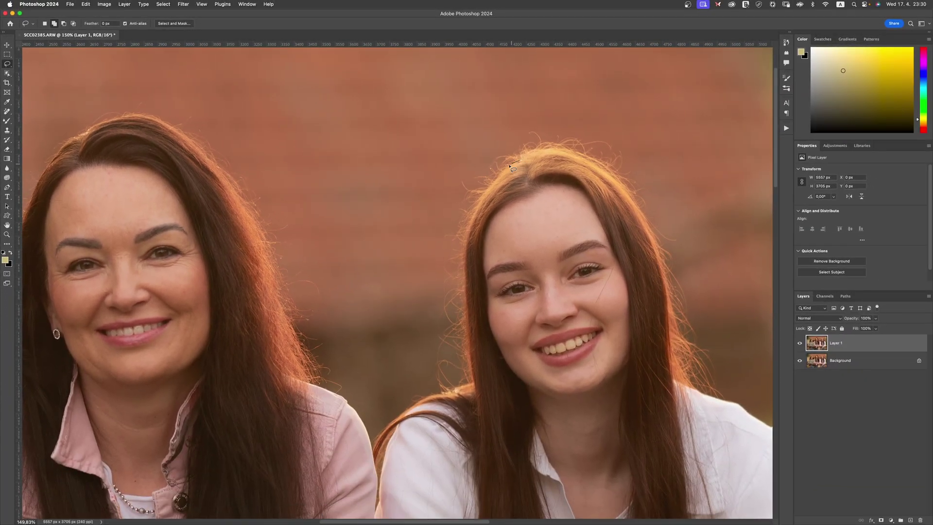
pyautogui.moveTo(499, 175)
pyautogui.mouseDown()
pyautogui.moveTo(461, 269)
pyautogui.moveTo(473, 378)
pyautogui.moveTo(448, 387)
pyautogui.moveTo(436, 382)
pyautogui.moveTo(429, 355)
pyautogui.moveTo(439, 273)
pyautogui.moveTo(458, 179)
pyautogui.moveTo(502, 150)
pyautogui.mouseUp()
pyautogui.moveTo(516, 163); pyautogui.dragTo(516, 163)
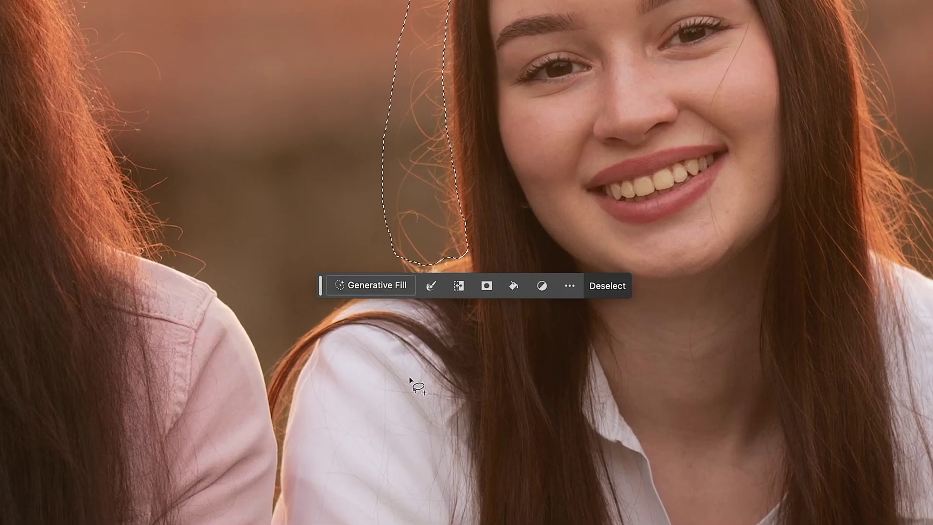
pyautogui.click(384, 285)
pyautogui.click(627, 286)
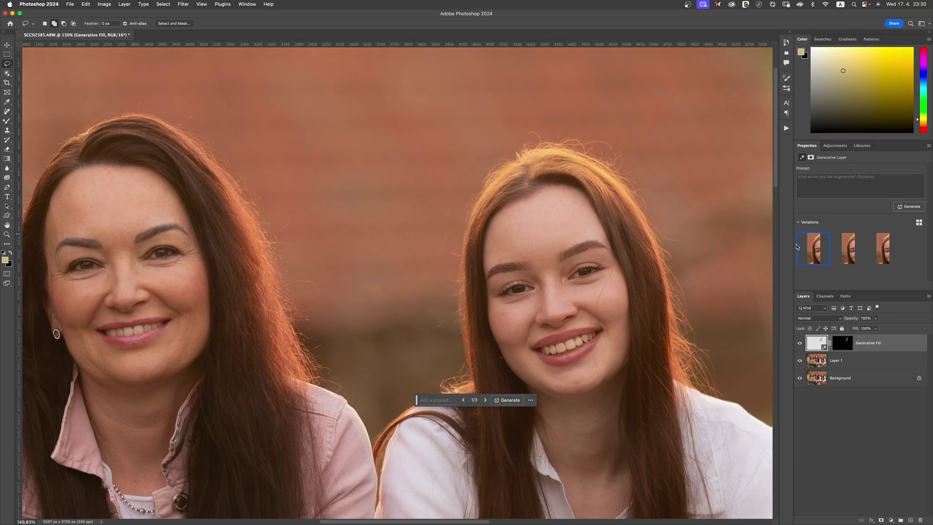
# Step: Compare the fill variations and the layer off and on, generate another set, and choose the third variation
pyautogui.click(882, 253)
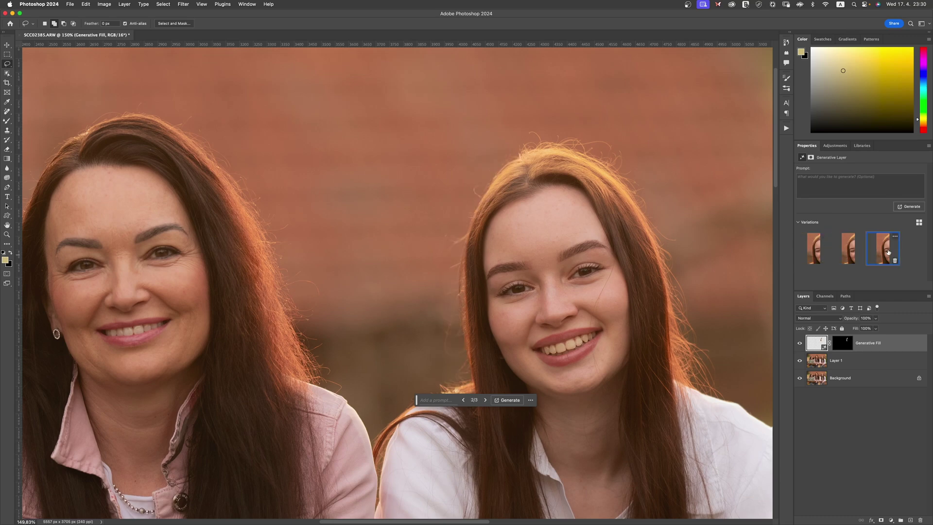
pyautogui.click(818, 247)
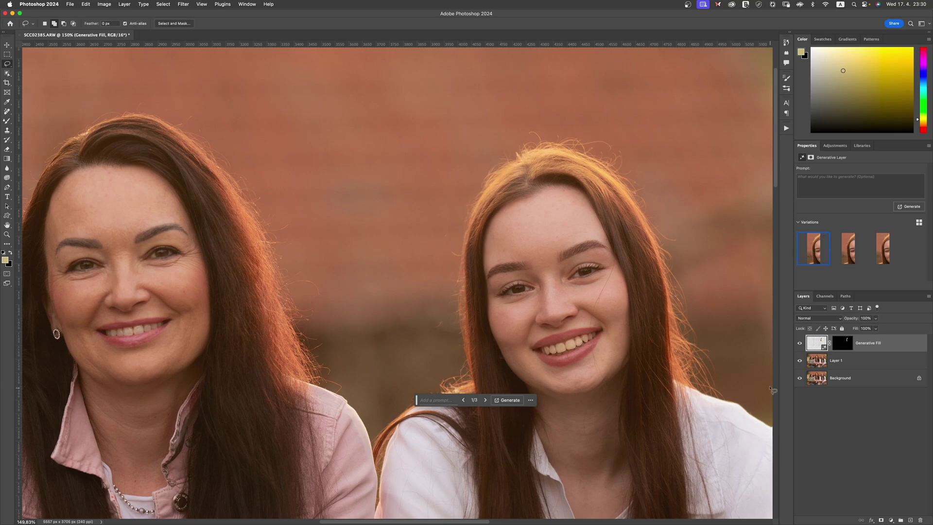
pyautogui.click(800, 344)
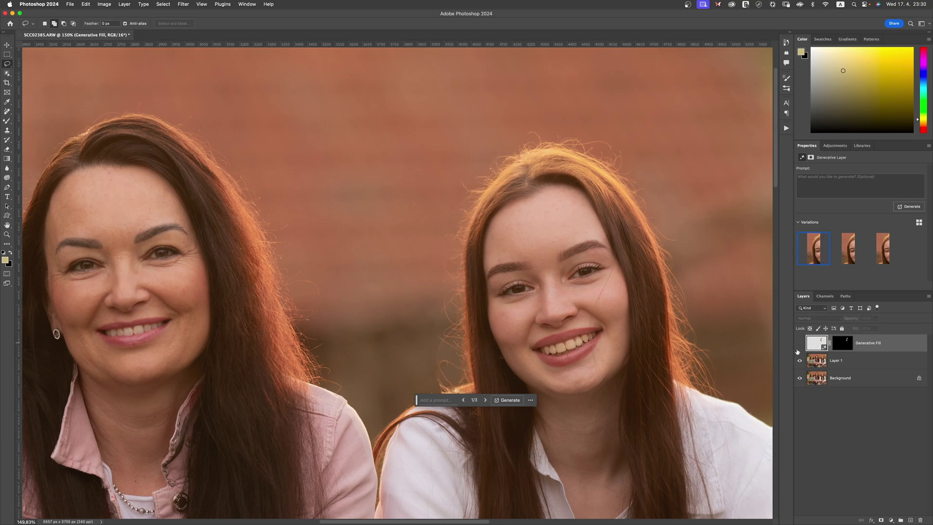
pyautogui.click(800, 344)
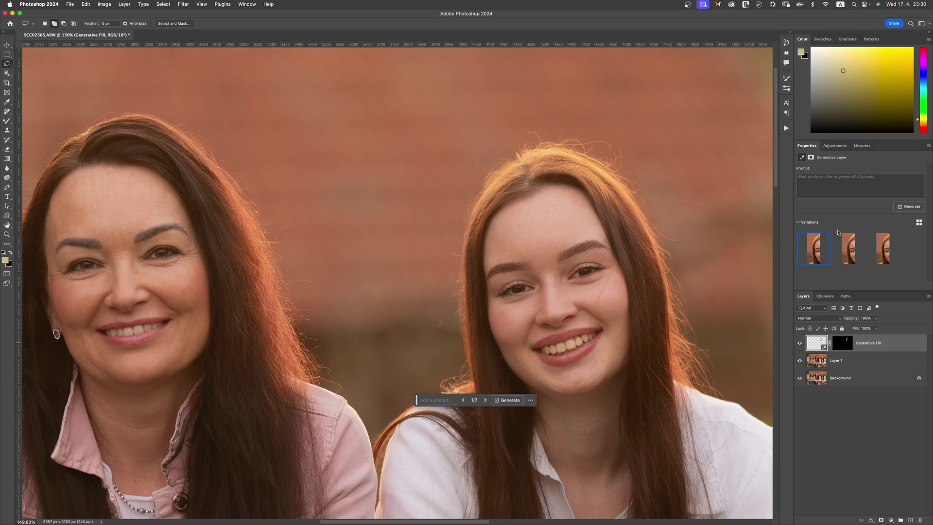
pyautogui.click(852, 251)
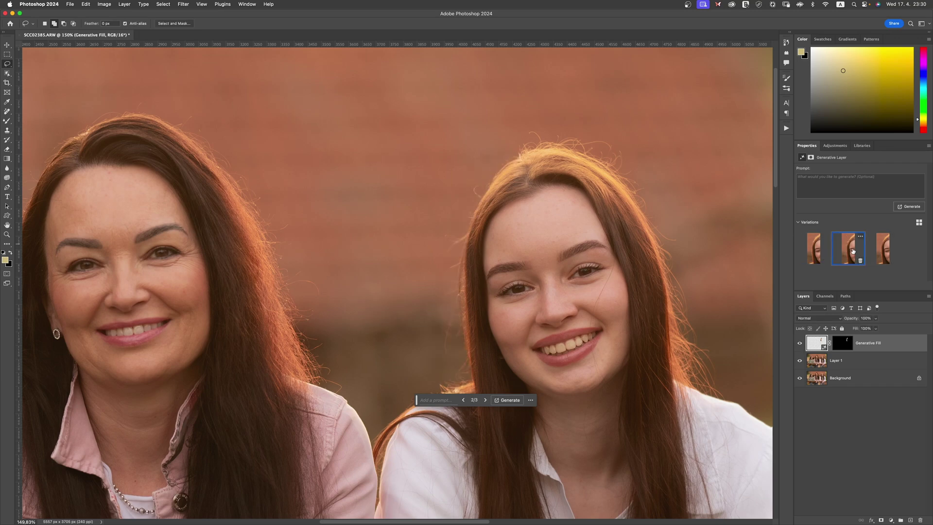
pyautogui.click(883, 248)
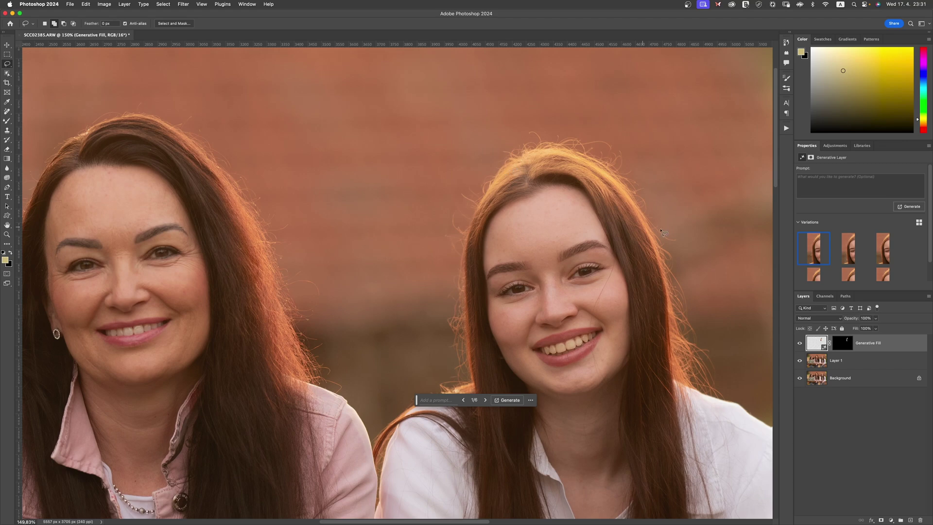
pyautogui.click(882, 252)
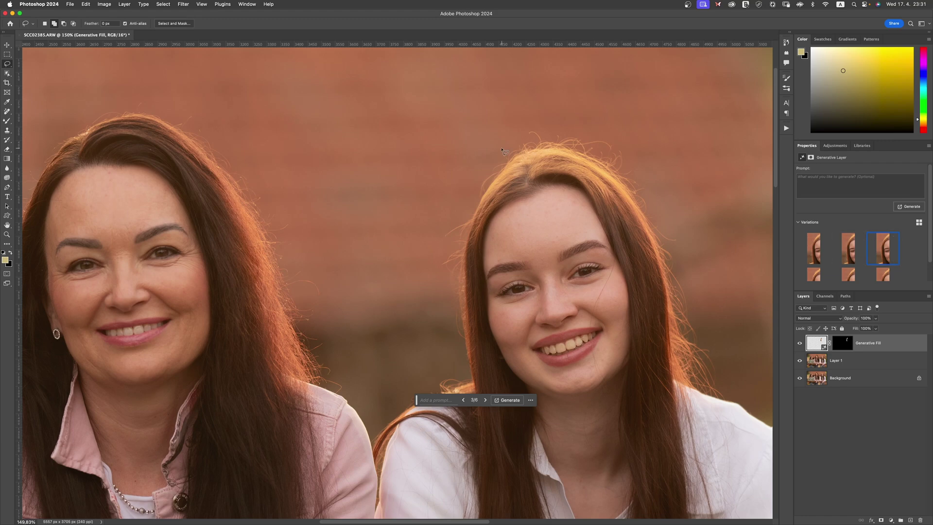
# Step: Lasso the flyaway hairs over the top and outer side of the white-shirted girl's hair, and run Generative Fill without a prompt
pyautogui.moveTo(507, 168); pyautogui.dragTo(530, 159)
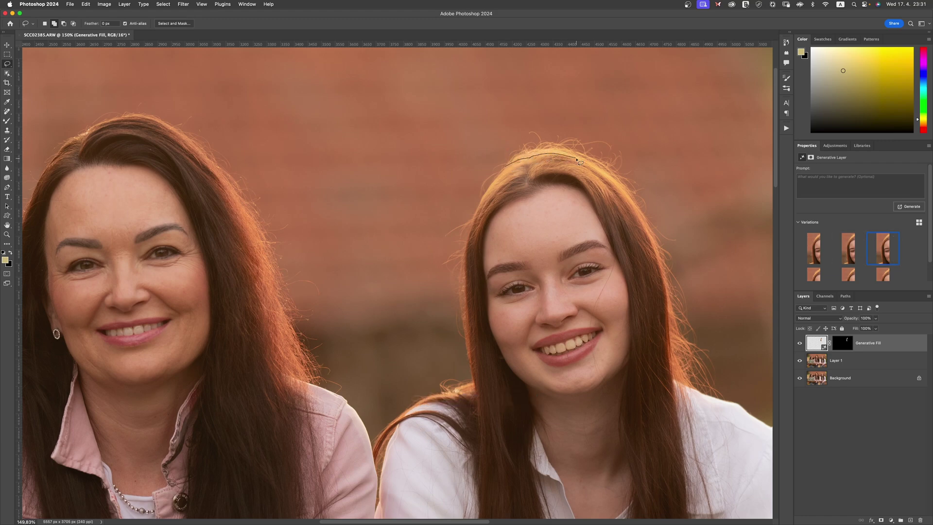
pyautogui.moveTo(592, 167); pyautogui.dragTo(635, 210)
pyautogui.moveTo(655, 252)
pyautogui.mouseDown()
pyautogui.moveTo(669, 375)
pyautogui.moveTo(719, 397)
pyautogui.moveTo(719, 361)
pyautogui.moveTo(671, 221)
pyautogui.moveTo(622, 149)
pyautogui.moveTo(550, 130)
pyautogui.moveTo(522, 135)
pyautogui.moveTo(501, 168)
pyautogui.mouseUp()
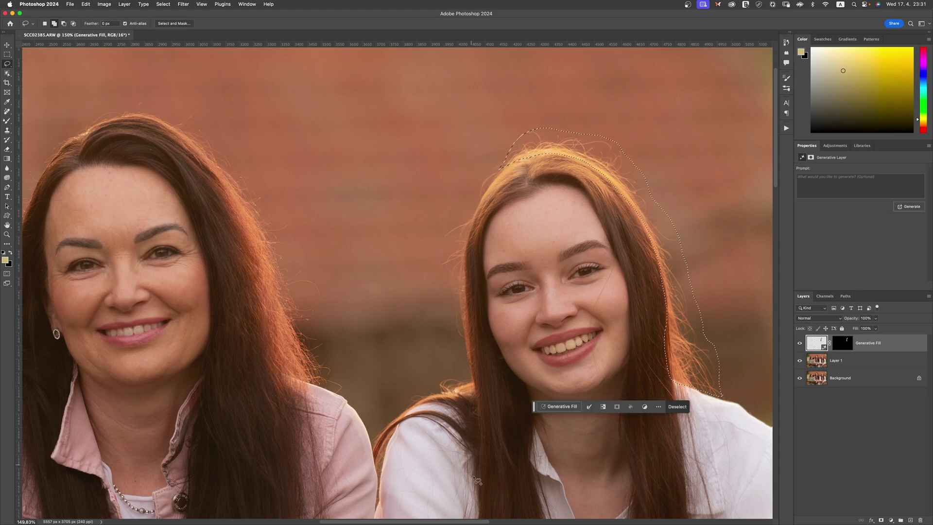
pyautogui.click(559, 406)
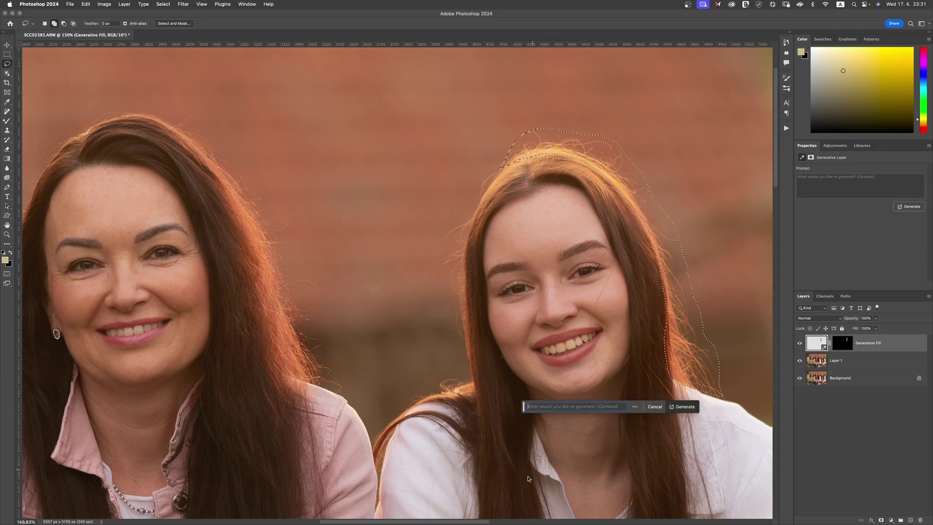
pyautogui.click(677, 406)
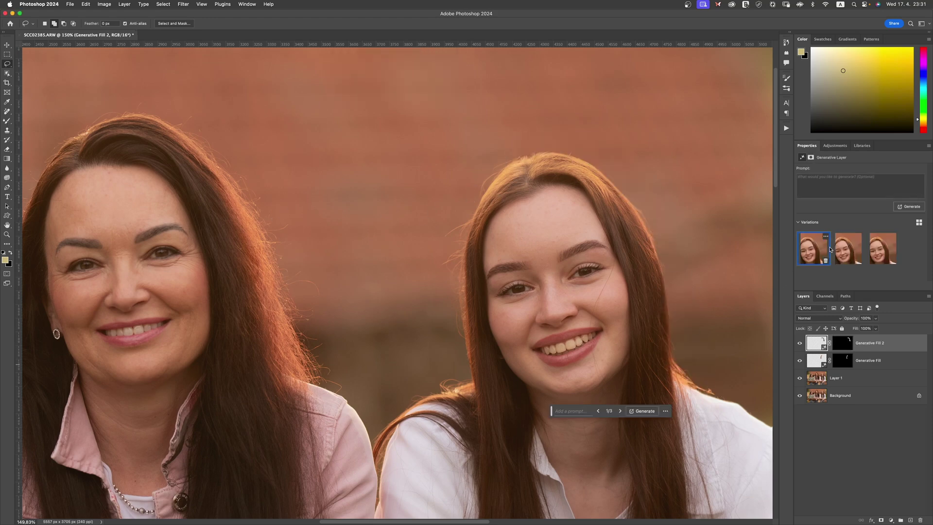
# Step: Compare the three variations of the second Generative Fill and choose the second one
pyautogui.click(848, 246)
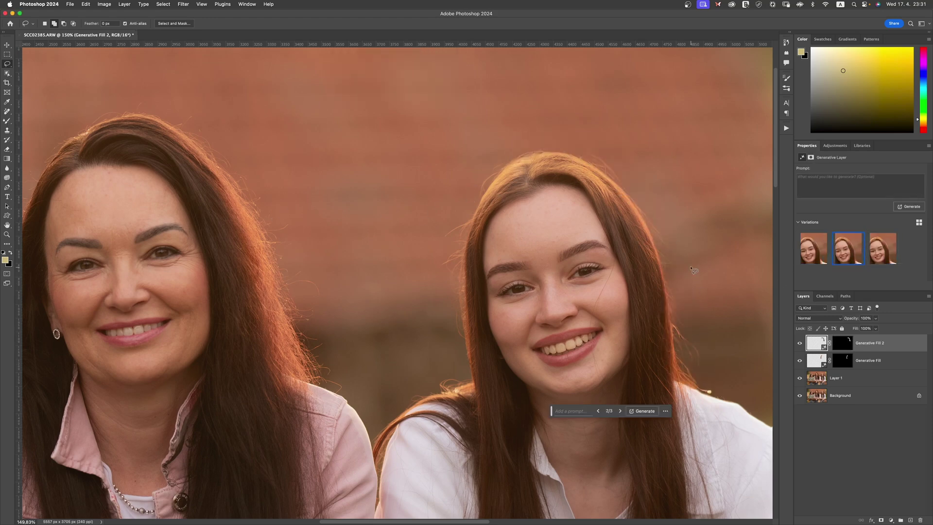
pyautogui.click(883, 261)
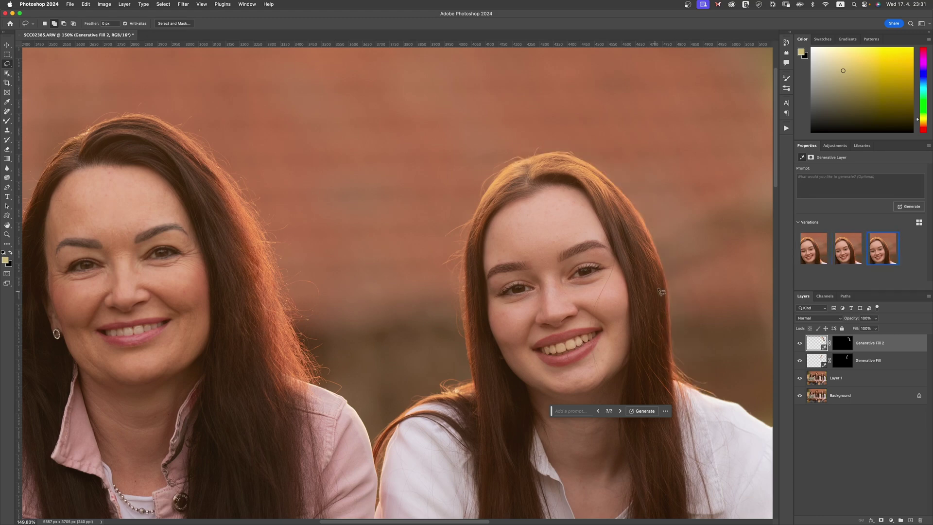
pyautogui.click(845, 257)
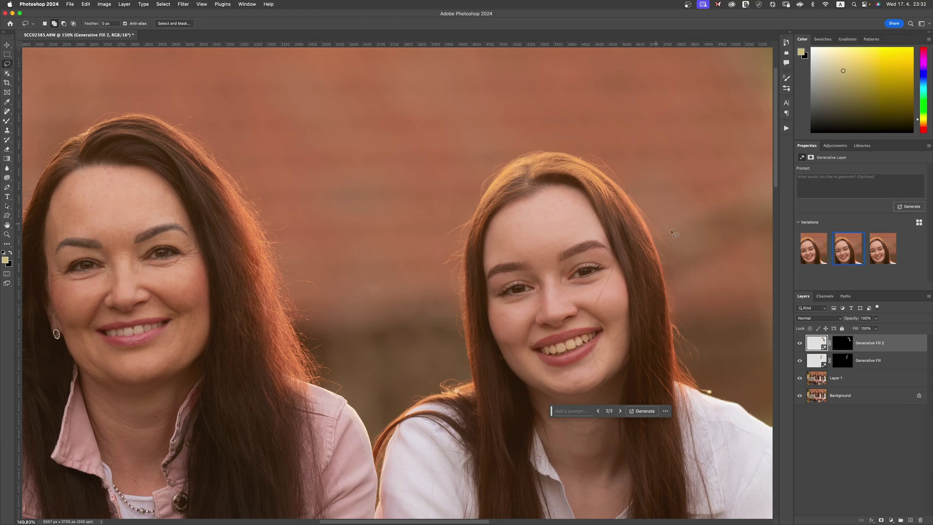
pyautogui.click(804, 260)
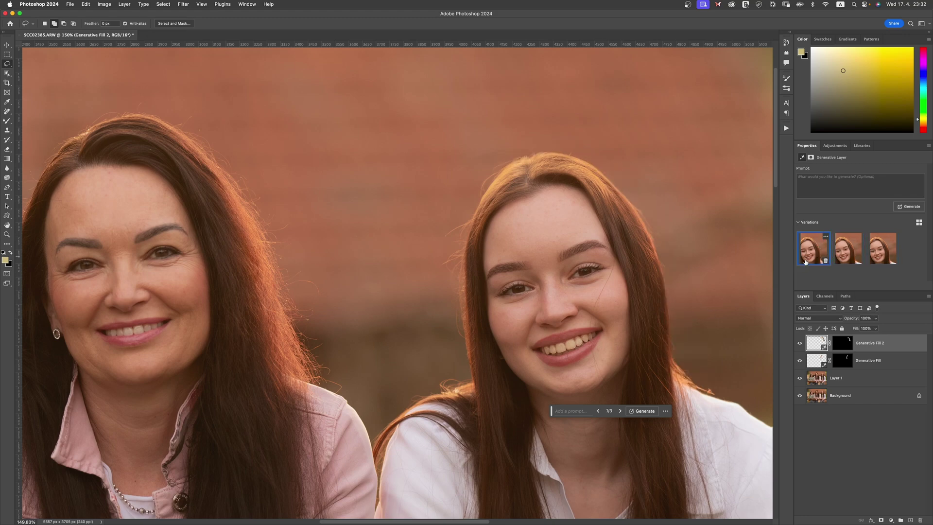
pyautogui.click(854, 257)
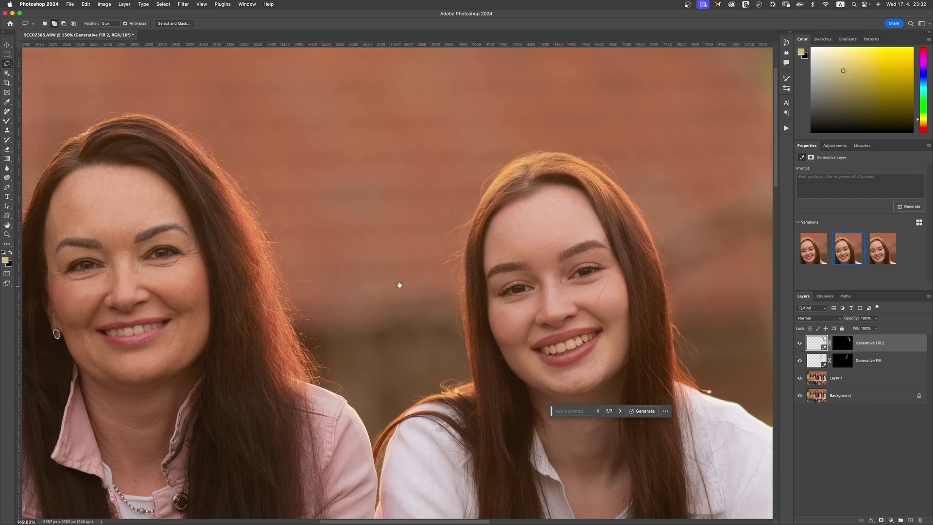
# Step: Flatten the image and paint over the remaining stray hairs beside the white-shirted girl's forehead with the Remove Tool
pyautogui.moveTo(399, 284); pyautogui.dragTo(538, 258)
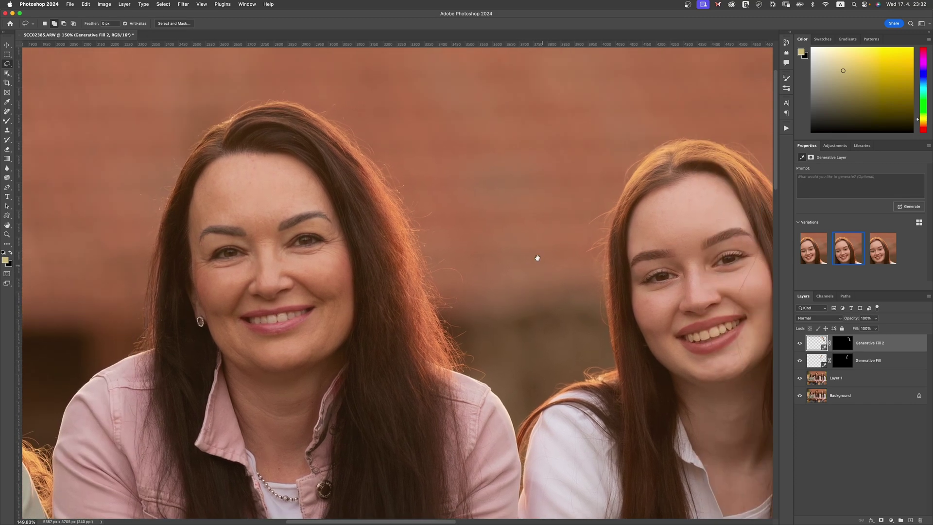
pyautogui.rightClick(8, 114)
pyautogui.click(48, 119)
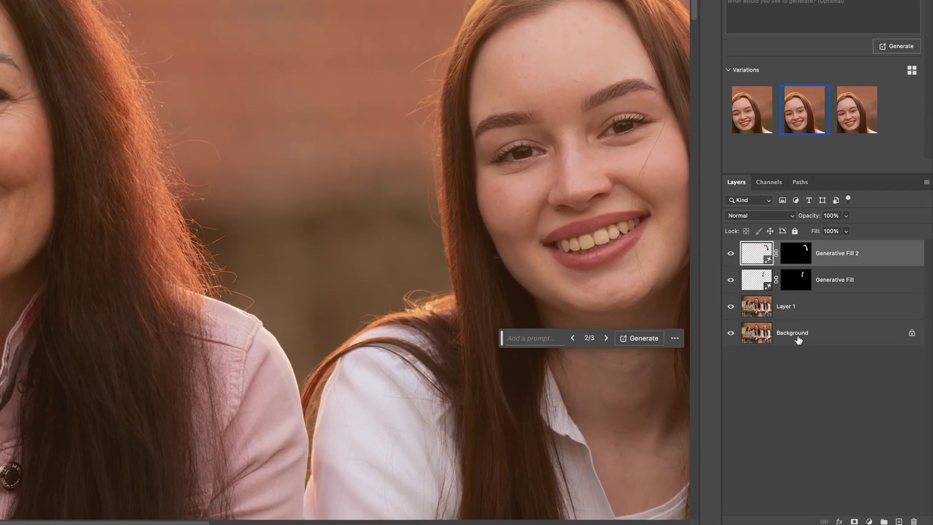
pyautogui.rightClick(843, 396)
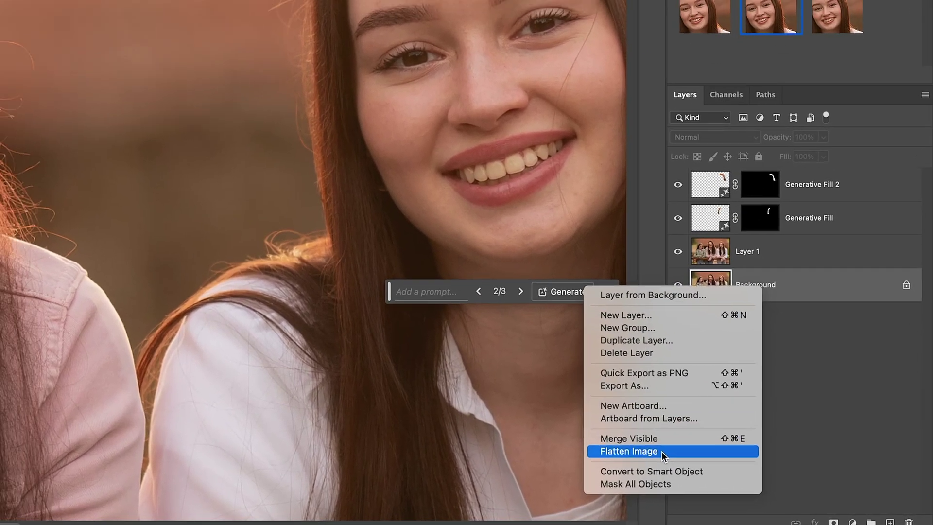
pyautogui.click(660, 449)
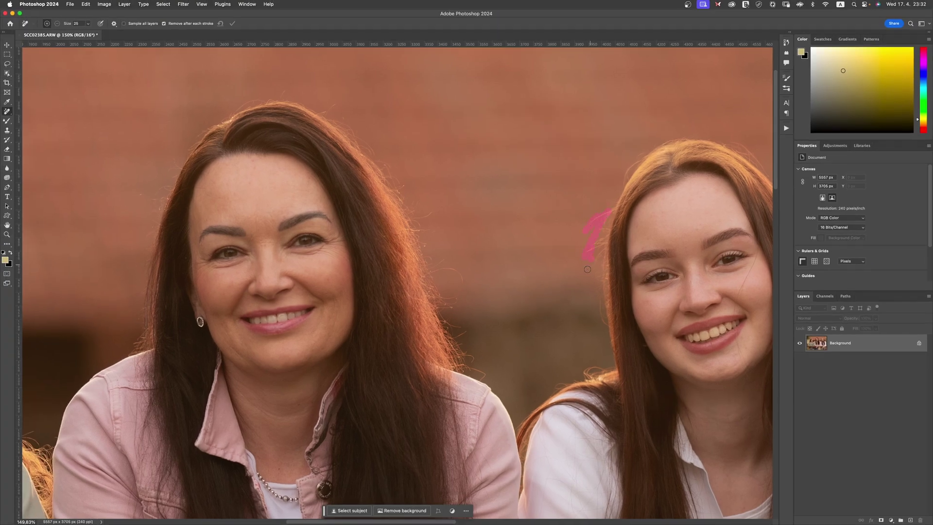
pyautogui.click(614, 207)
pyautogui.click(10, 235)
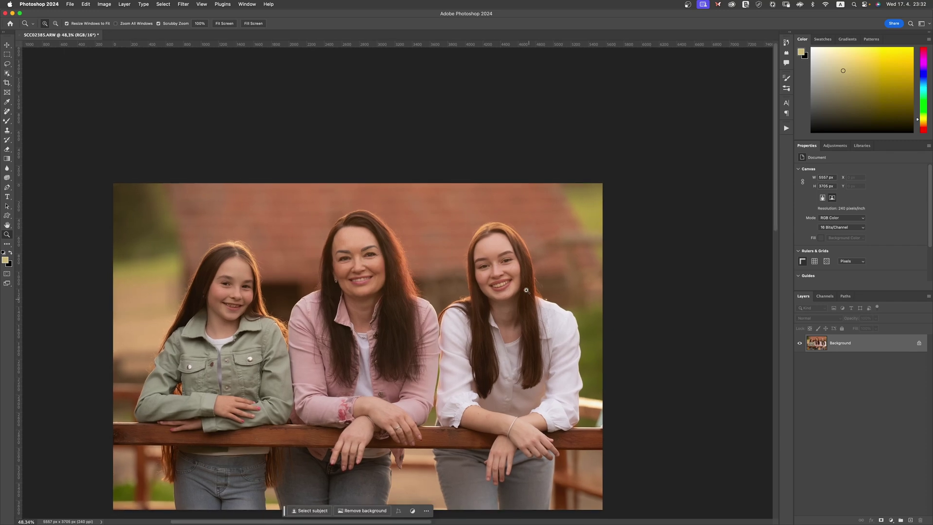
# Step: Duplicate the Background layer and get the Lasso tool ready for work on the woman's hair
pyautogui.moveTo(528, 291); pyautogui.dragTo(563, 274)
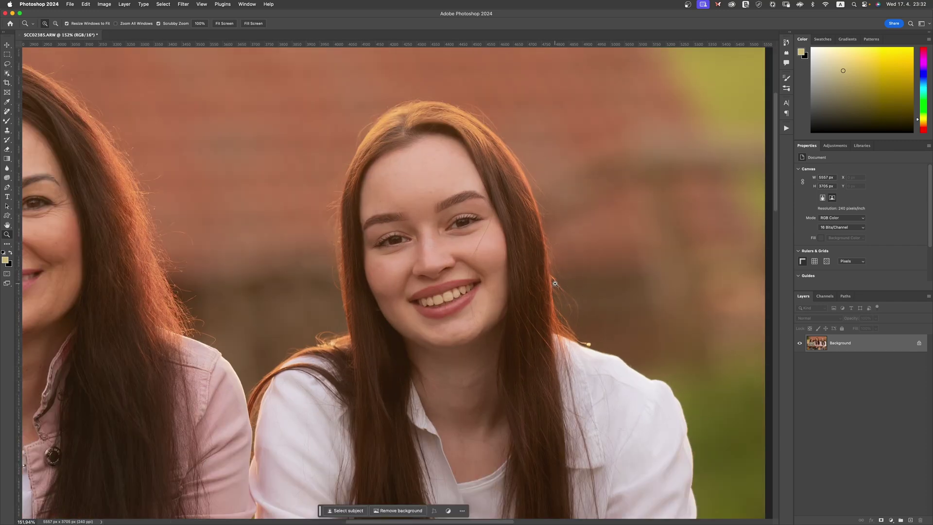
pyautogui.moveTo(516, 398); pyautogui.dragTo(491, 340)
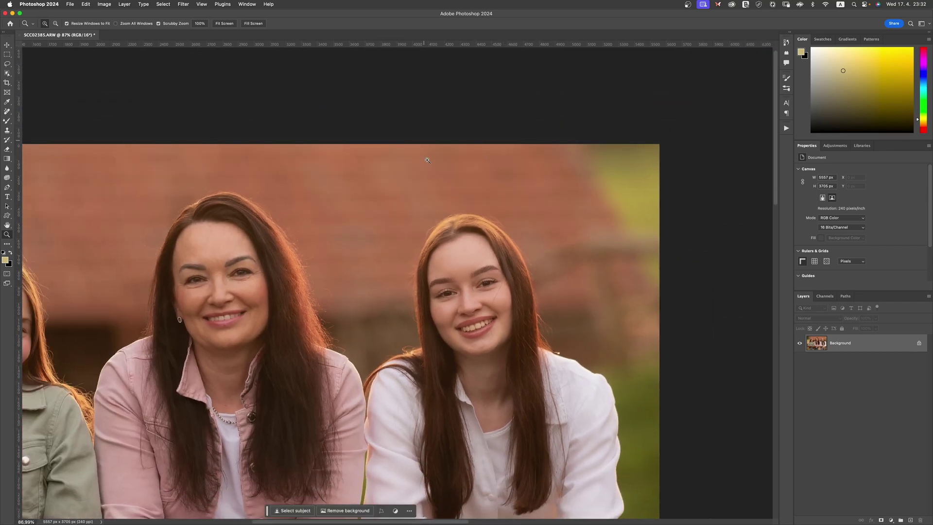
pyautogui.moveTo(403, 259); pyautogui.dragTo(413, 259)
pyautogui.scroll(-10, 413, 259)
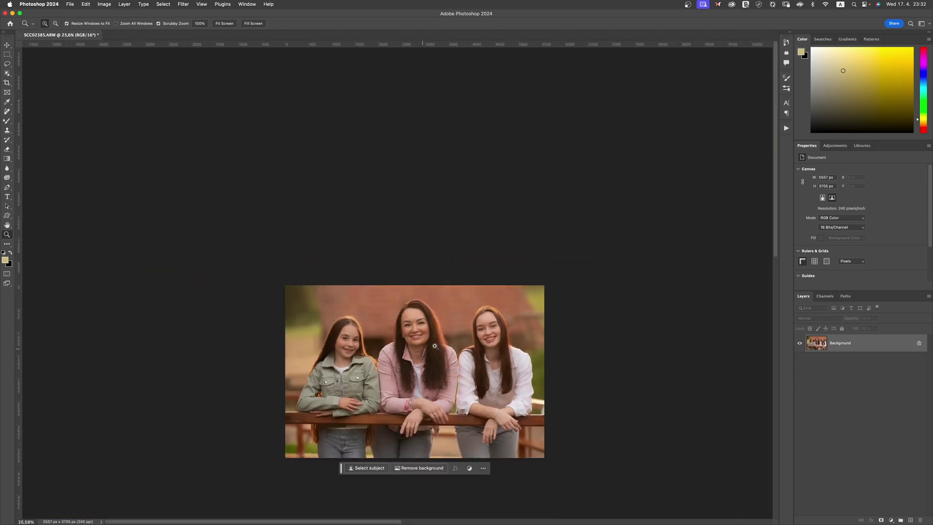
pyautogui.scroll(10, 435, 336)
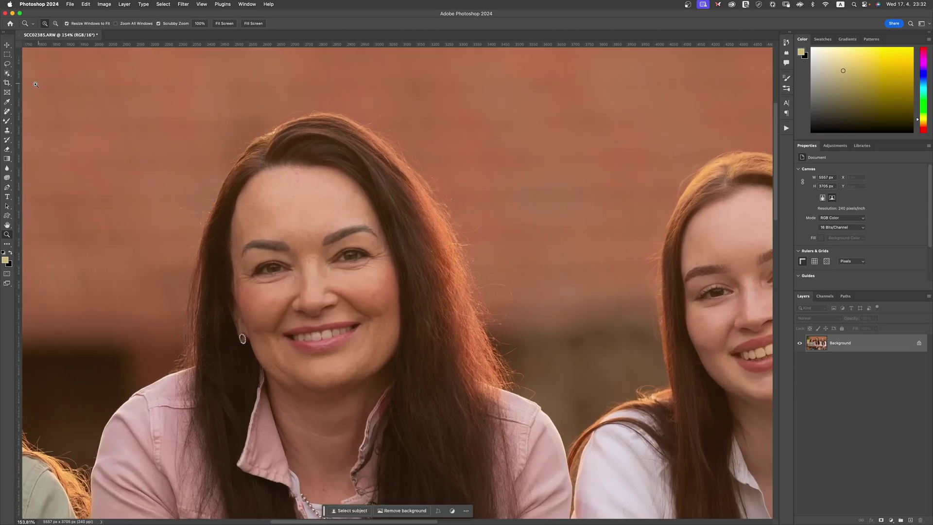
pyautogui.click(7, 64)
pyautogui.click(32, 64)
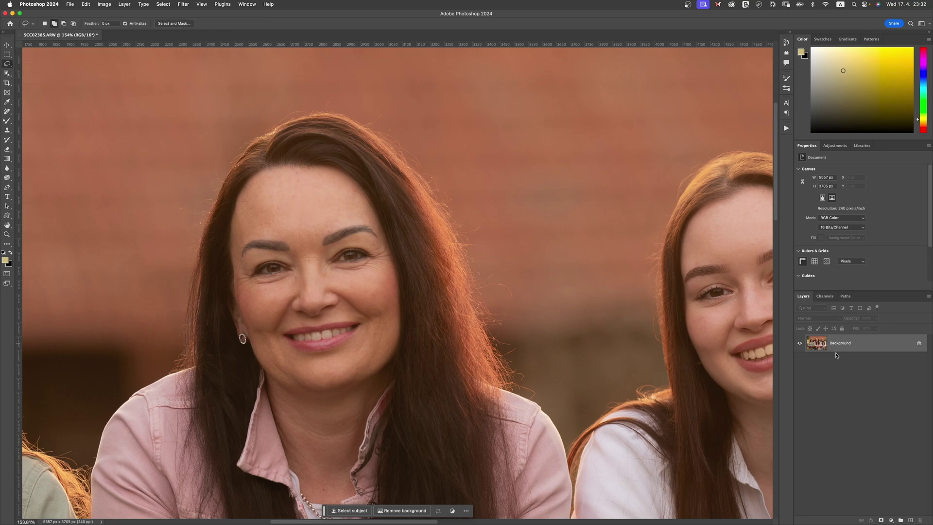
pyautogui.press('super+j')
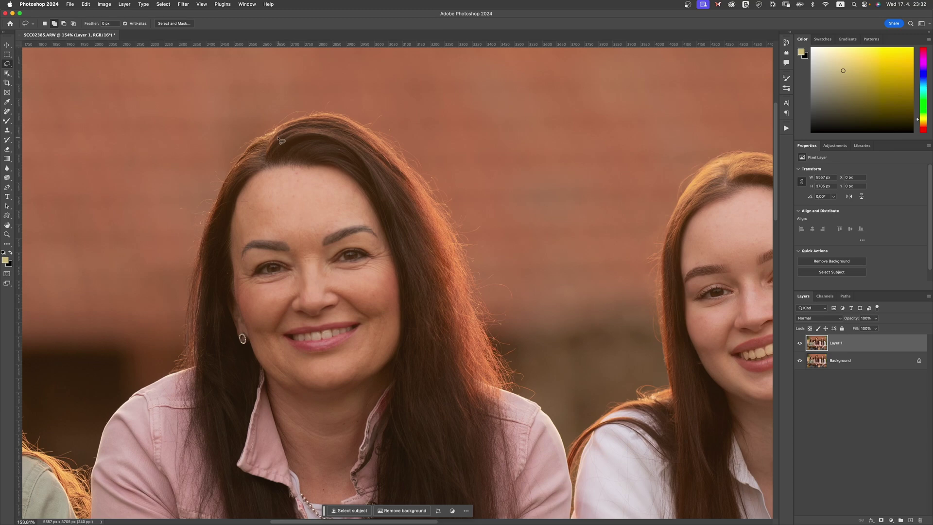
# Step: Lasso the flyaway hairs from the crown down the side of the pink-jacketed woman's hair facing the white-shirted girl, and run Generative Fill without a prompt
pyautogui.moveTo(273, 134)
pyautogui.mouseDown()
pyautogui.moveTo(333, 120)
pyautogui.moveTo(357, 130)
pyautogui.mouseUp()
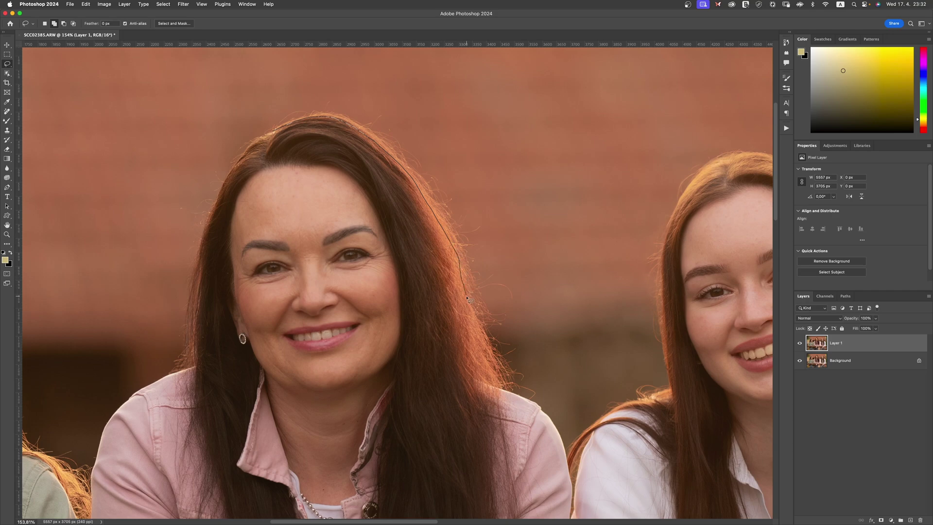
pyautogui.moveTo(500, 382)
pyautogui.mouseDown()
pyautogui.moveTo(521, 395)
pyautogui.moveTo(531, 359)
pyautogui.moveTo(507, 305)
pyautogui.moveTo(512, 282)
pyautogui.moveTo(485, 259)
pyautogui.moveTo(486, 222)
pyautogui.moveTo(461, 211)
pyautogui.moveTo(388, 111)
pyautogui.moveTo(291, 119)
pyautogui.moveTo(271, 130)
pyautogui.mouseUp()
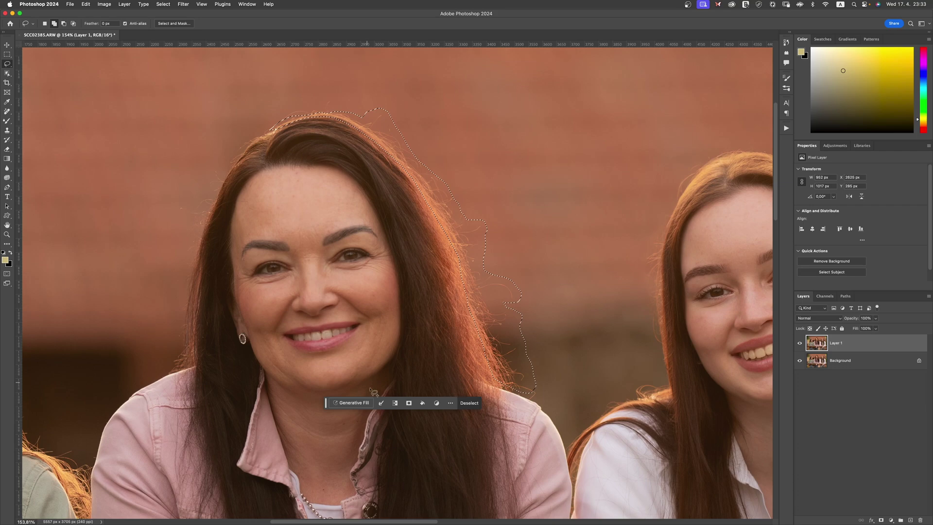
pyautogui.click(351, 403)
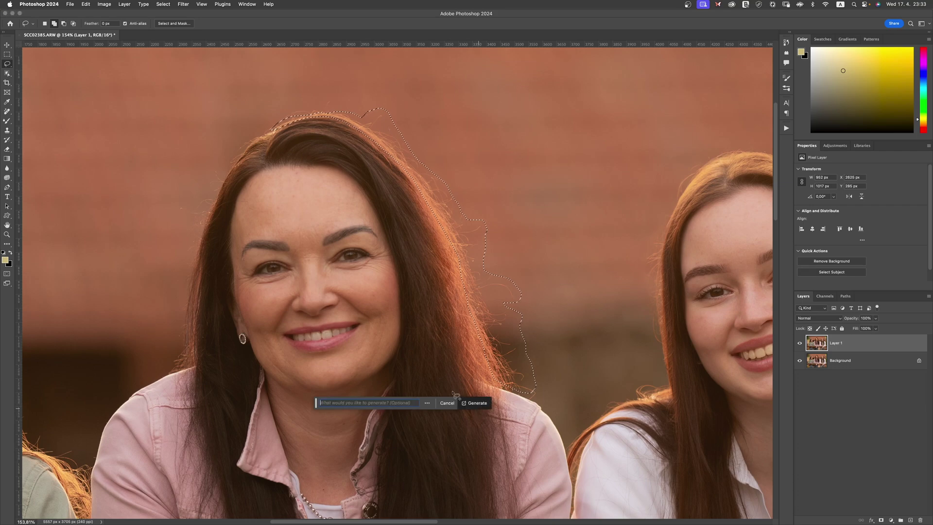
pyautogui.click(475, 403)
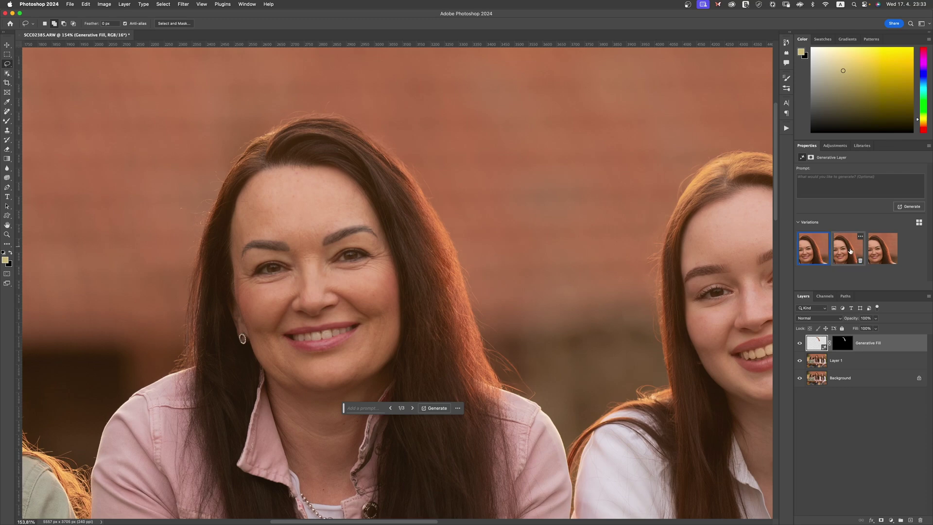
# Step: Compare the three fill variations for the woman's hair and keep the first one
pyautogui.click(850, 250)
pyautogui.click(874, 257)
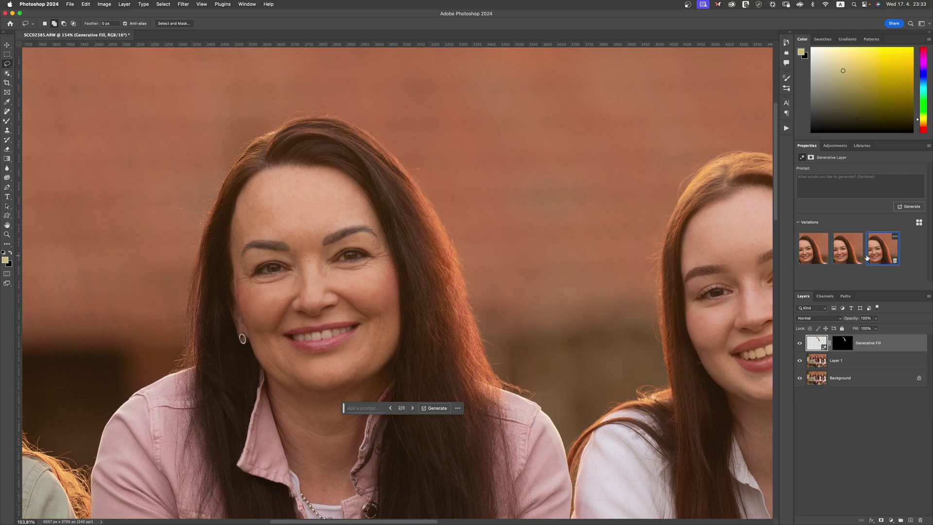
pyautogui.click(841, 258)
pyautogui.click(809, 260)
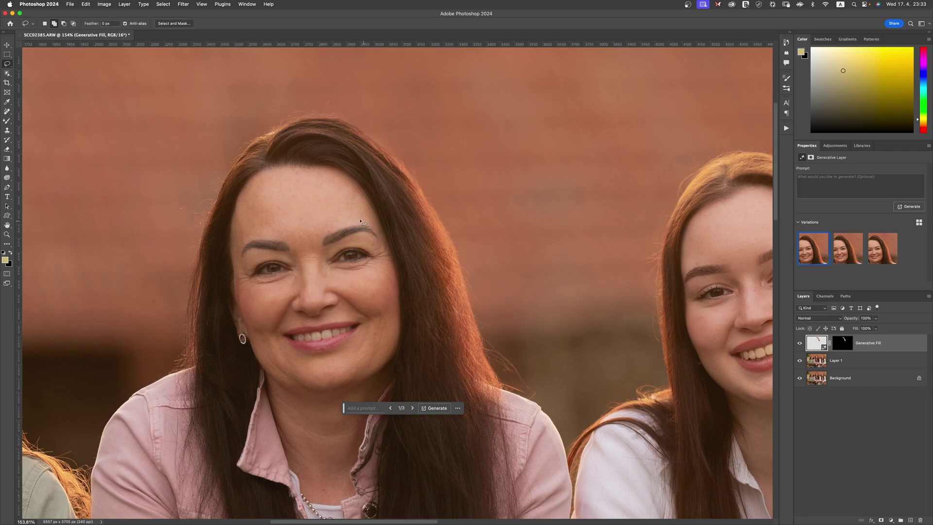
# Step: Lasso the flyaway hairs over the top and both sides of the green-jacketed girl's hair, and run Generative Fill without a prompt
pyautogui.hscroll(-10, 521, 265)
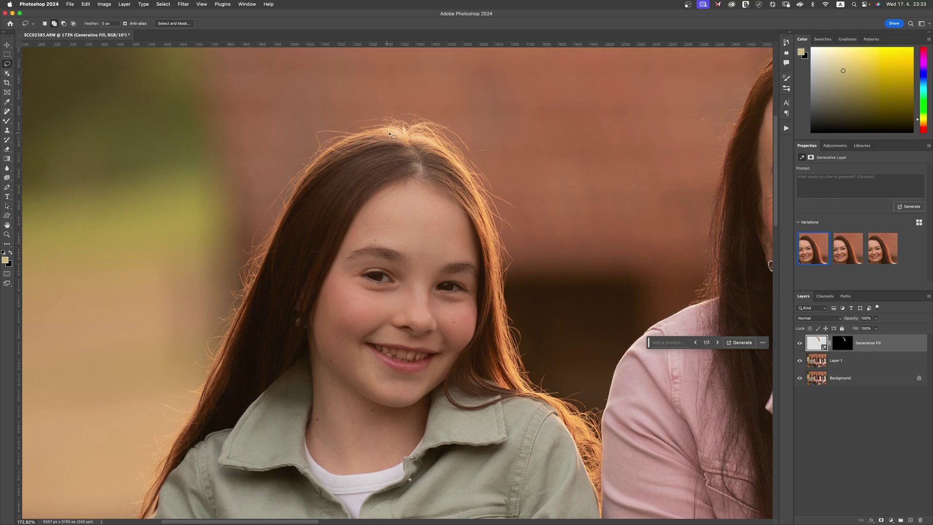
pyautogui.moveTo(399, 134)
pyautogui.mouseDown()
pyautogui.moveTo(330, 155)
pyautogui.moveTo(307, 183)
pyautogui.moveTo(201, 411)
pyautogui.moveTo(183, 441)
pyautogui.moveTo(150, 458)
pyautogui.moveTo(136, 423)
pyautogui.moveTo(148, 389)
pyautogui.moveTo(182, 349)
pyautogui.moveTo(248, 215)
pyautogui.moveTo(301, 140)
pyautogui.moveTo(352, 116)
pyautogui.moveTo(395, 114)
pyautogui.moveTo(408, 131)
pyautogui.moveTo(436, 117)
pyautogui.moveTo(473, 135)
pyautogui.moveTo(493, 160)
pyautogui.moveTo(520, 205)
pyautogui.moveTo(531, 346)
pyautogui.moveTo(569, 394)
pyautogui.moveTo(520, 367)
pyautogui.moveTo(491, 214)
pyautogui.moveTo(458, 154)
pyautogui.moveTo(400, 134)
pyautogui.mouseUp()
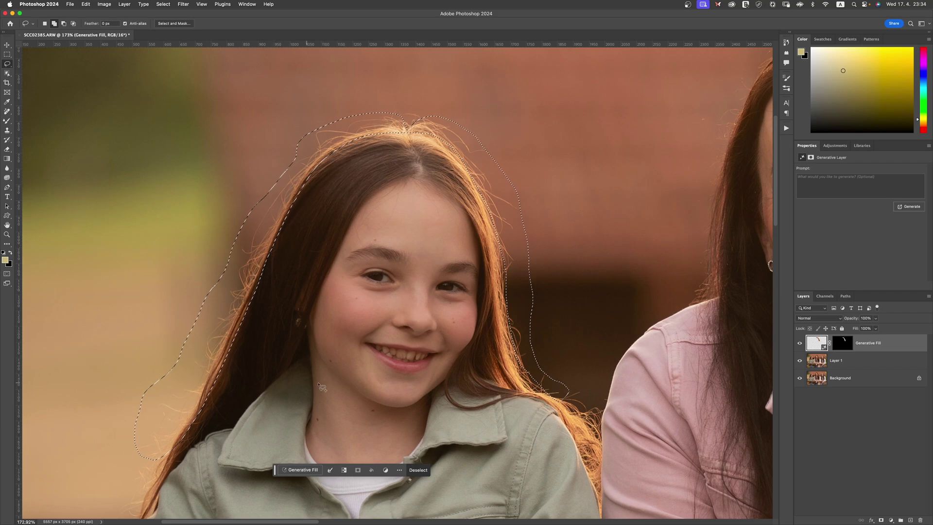
pyautogui.click(300, 470)
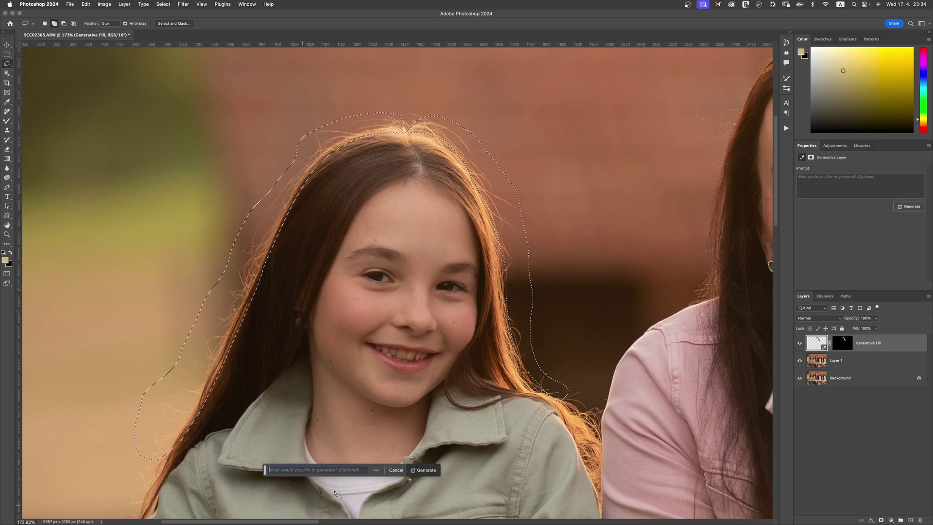
pyautogui.click(424, 470)
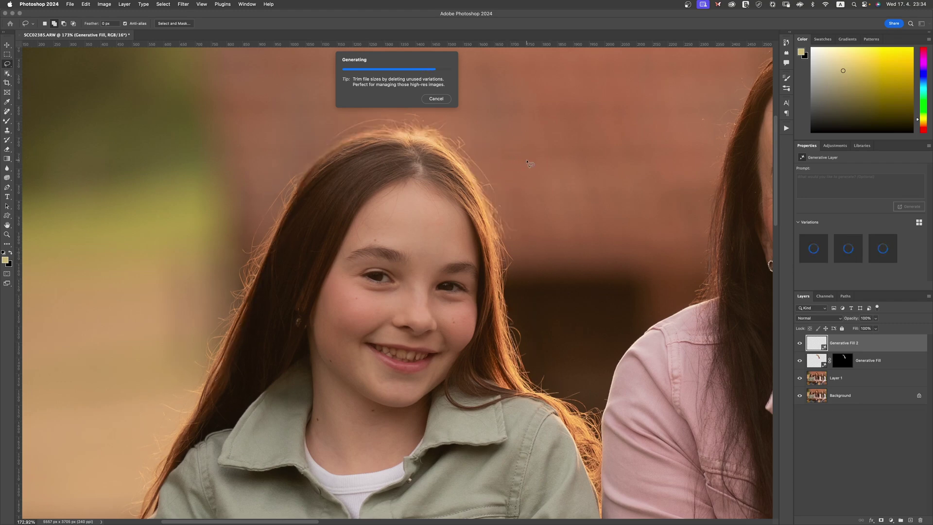
# Step: Compare the fill variations for the green-jacketed girl's hair, choose the third, and check the fill layer off and on
pyautogui.click(850, 249)
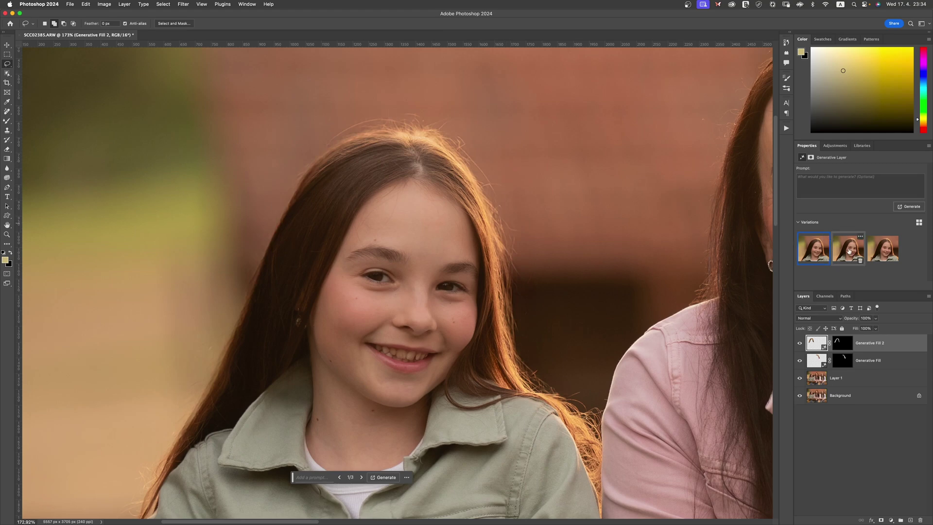
pyautogui.click(884, 251)
pyautogui.click(800, 344)
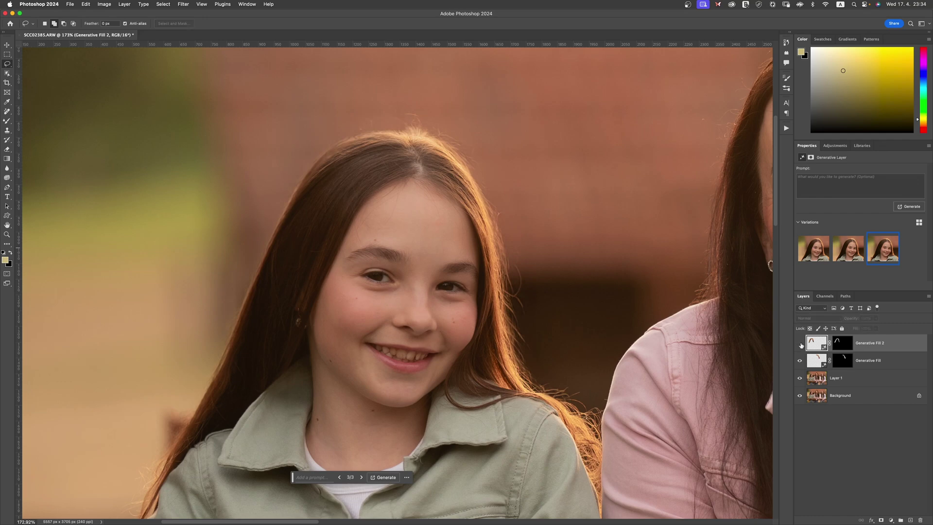
pyautogui.click(800, 343)
# Step: Examine the retouched hair edges of the woman and the white-shirted girl, both close up and in the whole portrait
pyautogui.click(7, 234)
pyautogui.keyDown('alt'); pyautogui.click(421, 254); pyautogui.keyUp('alt')
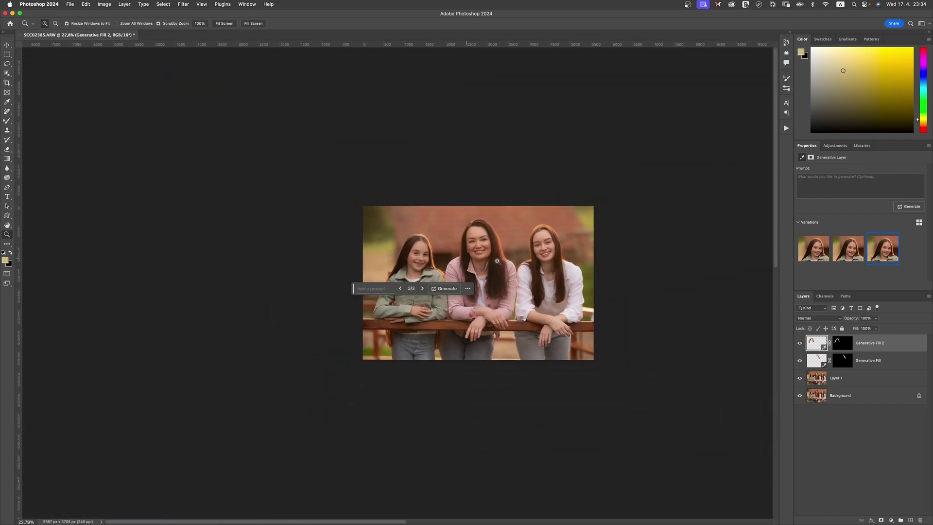
pyautogui.moveTo(529, 246); pyautogui.dragTo(612, 256)
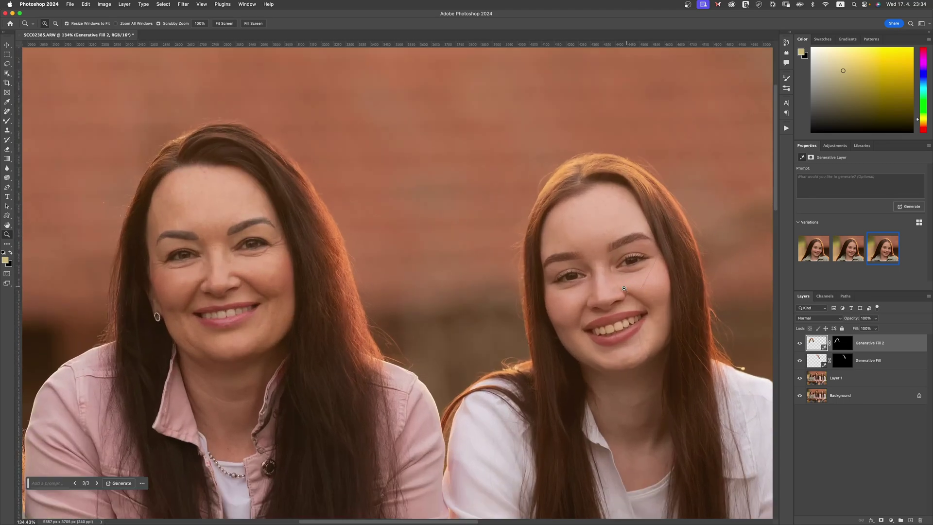
pyautogui.moveTo(461, 291)
pyautogui.mouseDown()
pyautogui.moveTo(433, 298)
pyautogui.moveTo(501, 306)
pyautogui.moveTo(461, 302)
pyautogui.mouseUp()
pyautogui.moveTo(219, 191); pyautogui.dragTo(324, 267)
pyautogui.moveTo(427, 250); pyautogui.dragTo(384, 250)
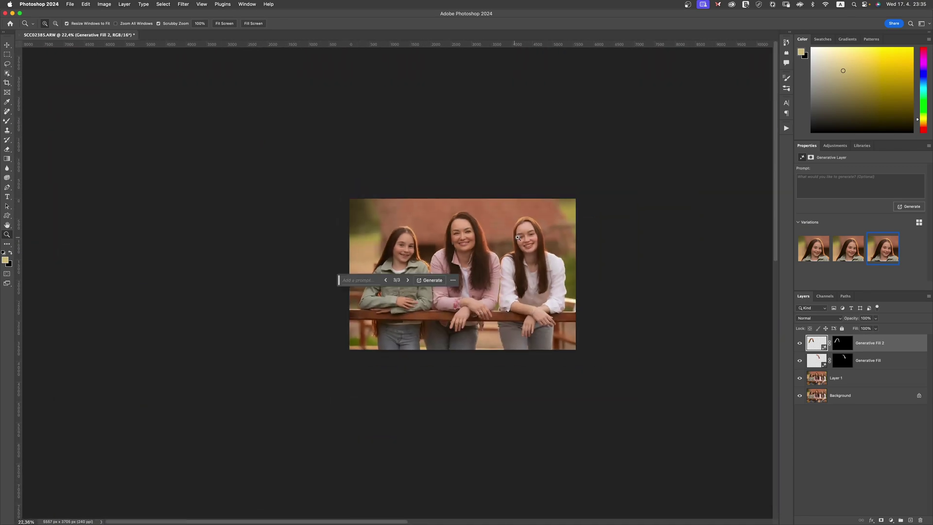
pyautogui.moveTo(534, 230); pyautogui.dragTo(508, 254)
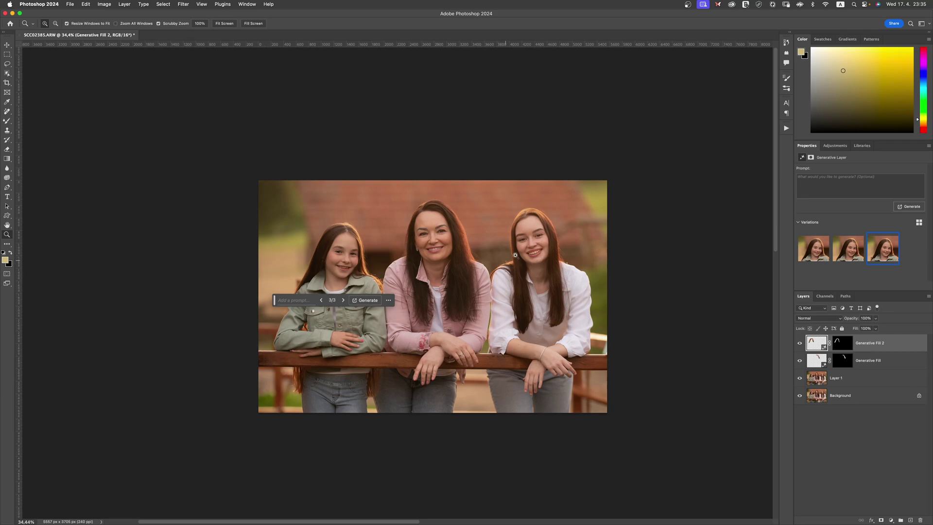
pyautogui.moveTo(544, 226); pyautogui.dragTo(567, 218)
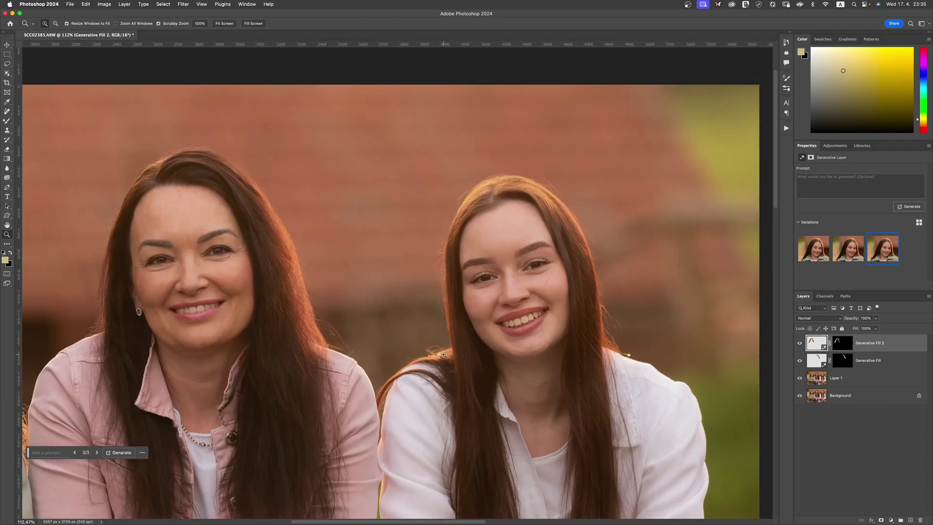